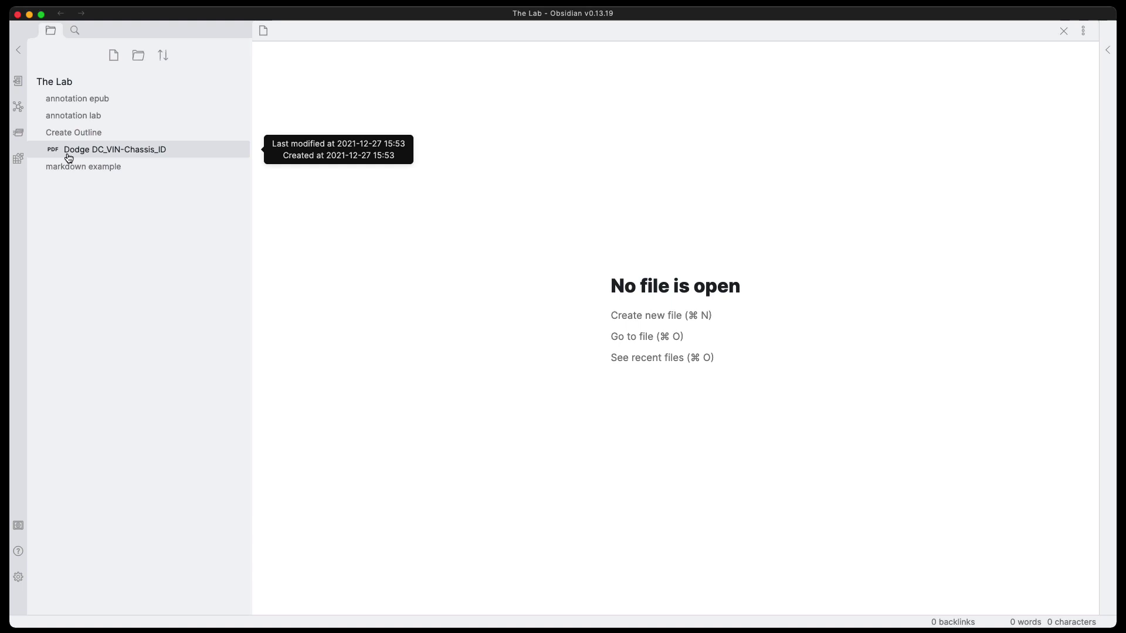
Preview and close the Dodge DC_VIN-Chassis_ID PDF, then enable Detect all file extensions in Files & Links.
click(98, 151)
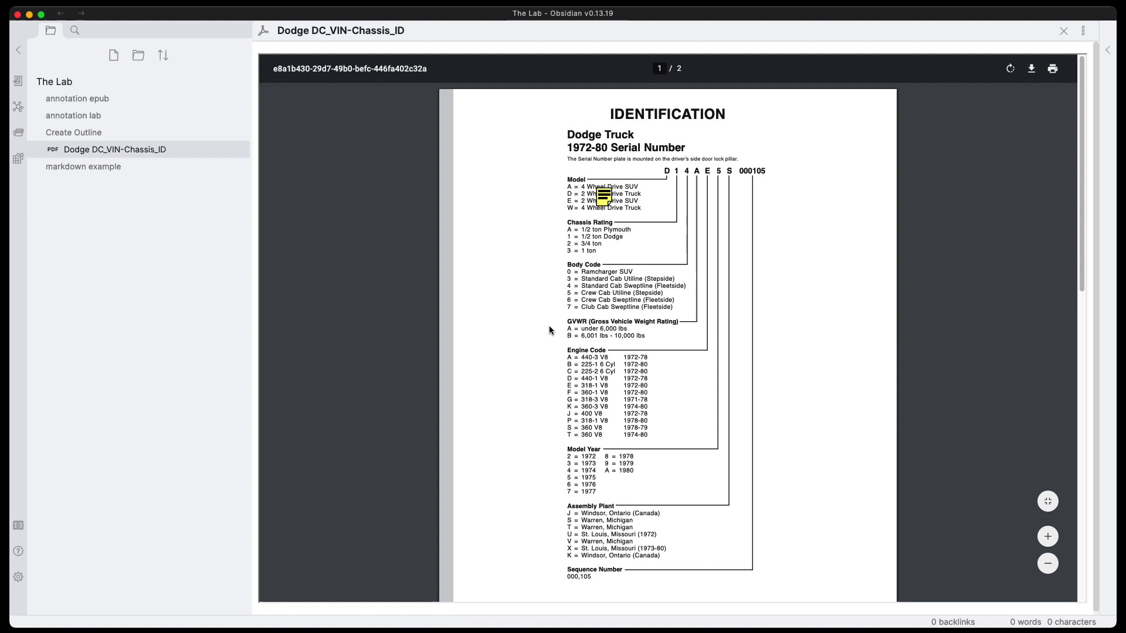
click(1062, 31)
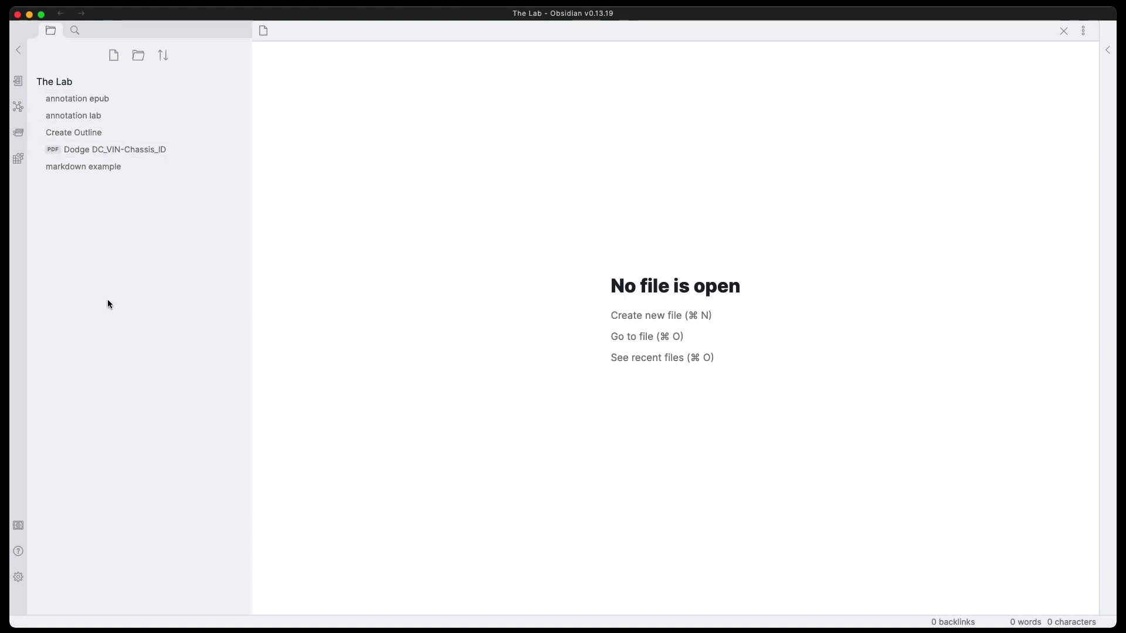
click(18, 577)
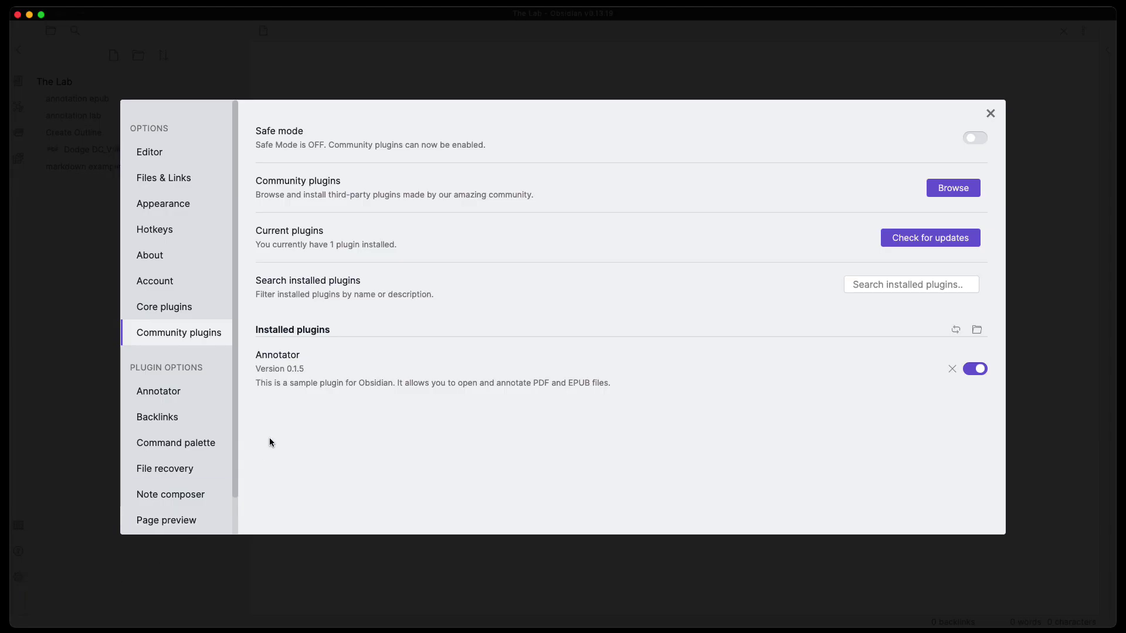
click(155, 178)
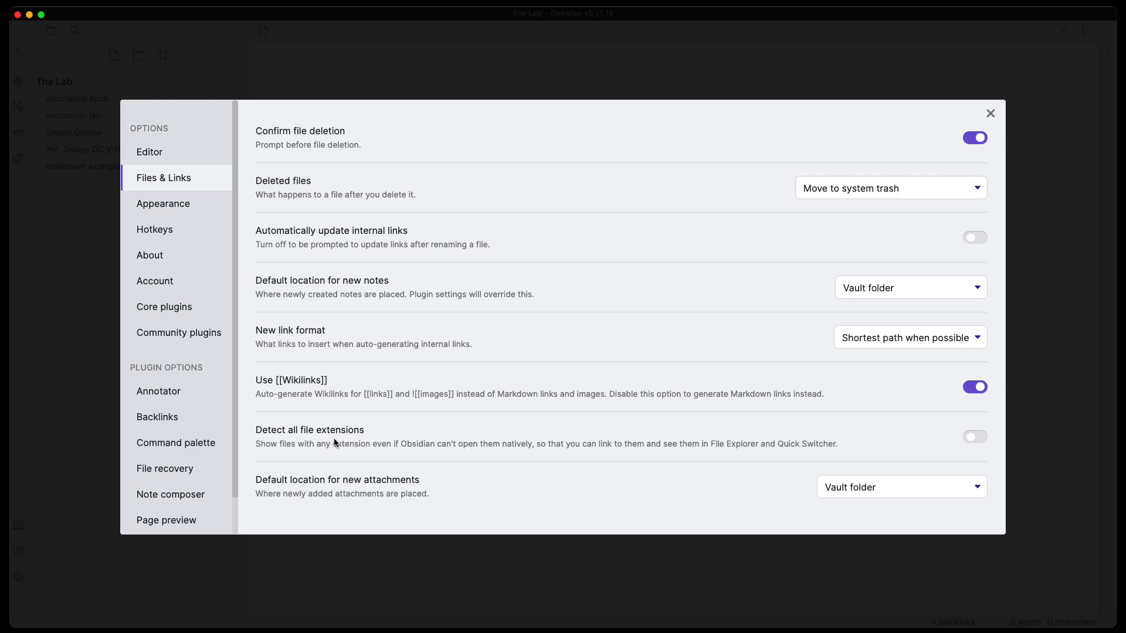
click(970, 438)
click(990, 113)
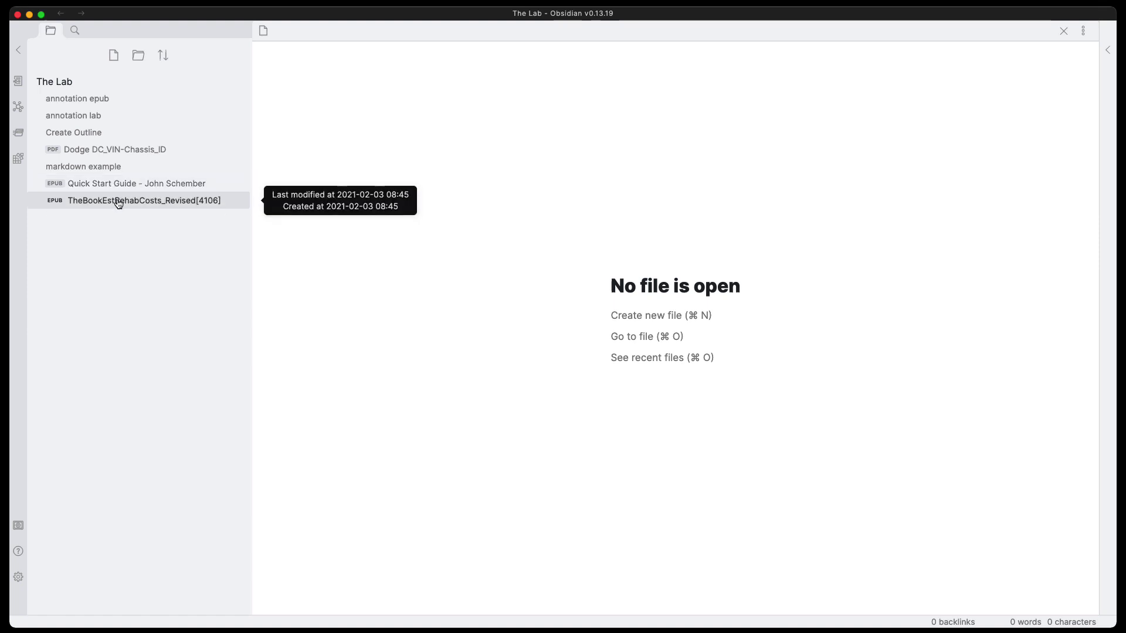
click(16, 588)
click(160, 342)
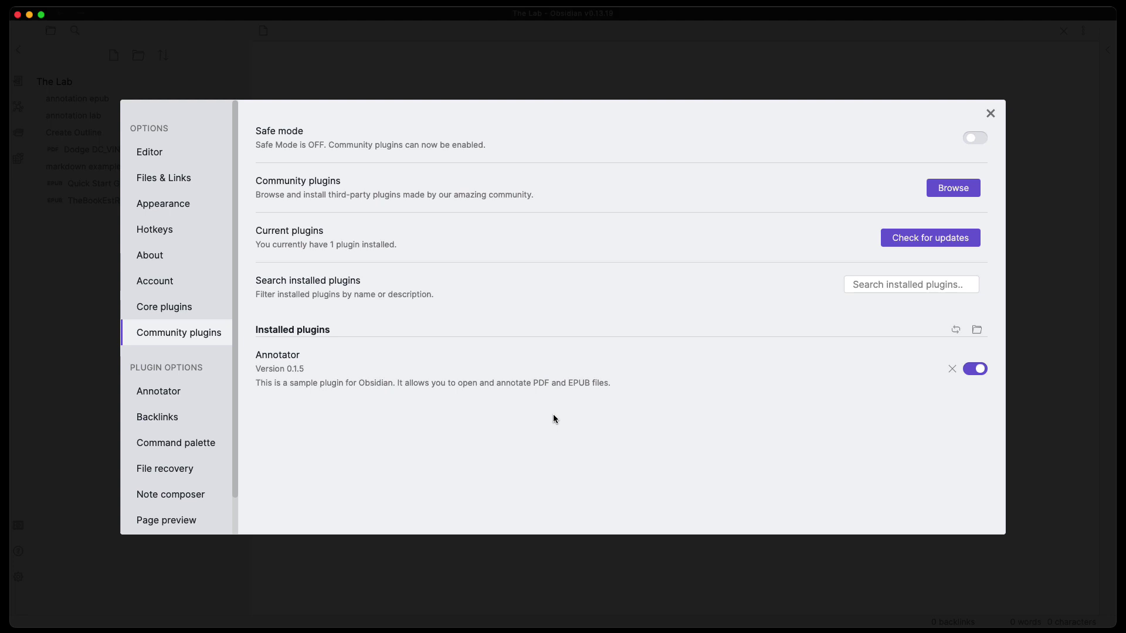
scroll(194, 466, down, 1)
click(167, 390)
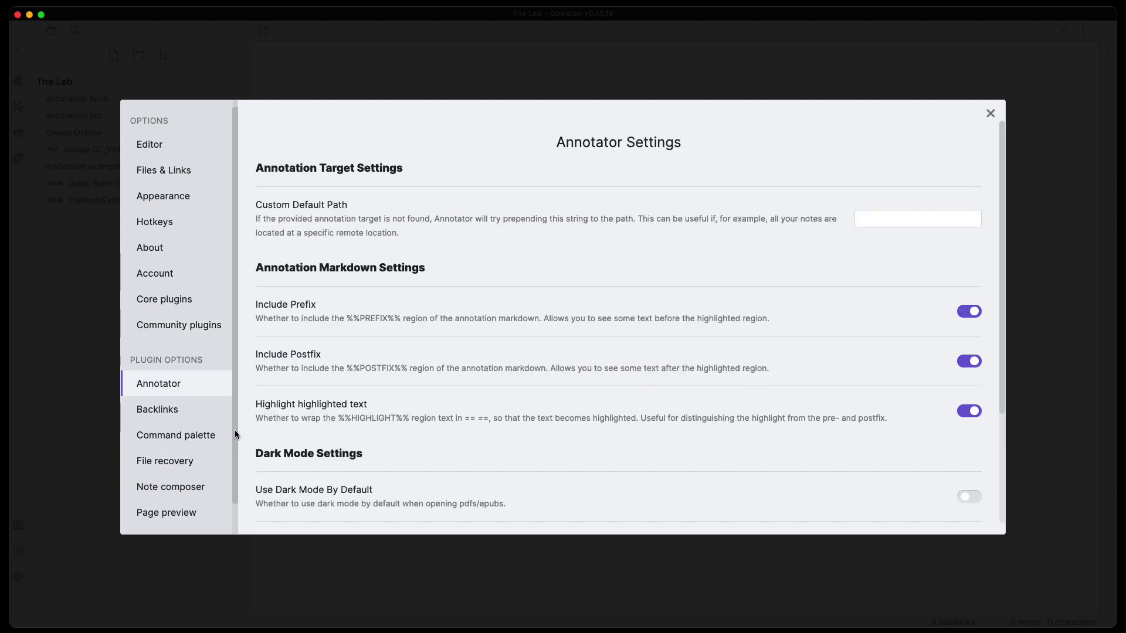
scroll(361, 457, down, 3)
scroll(361, 458, down, 5)
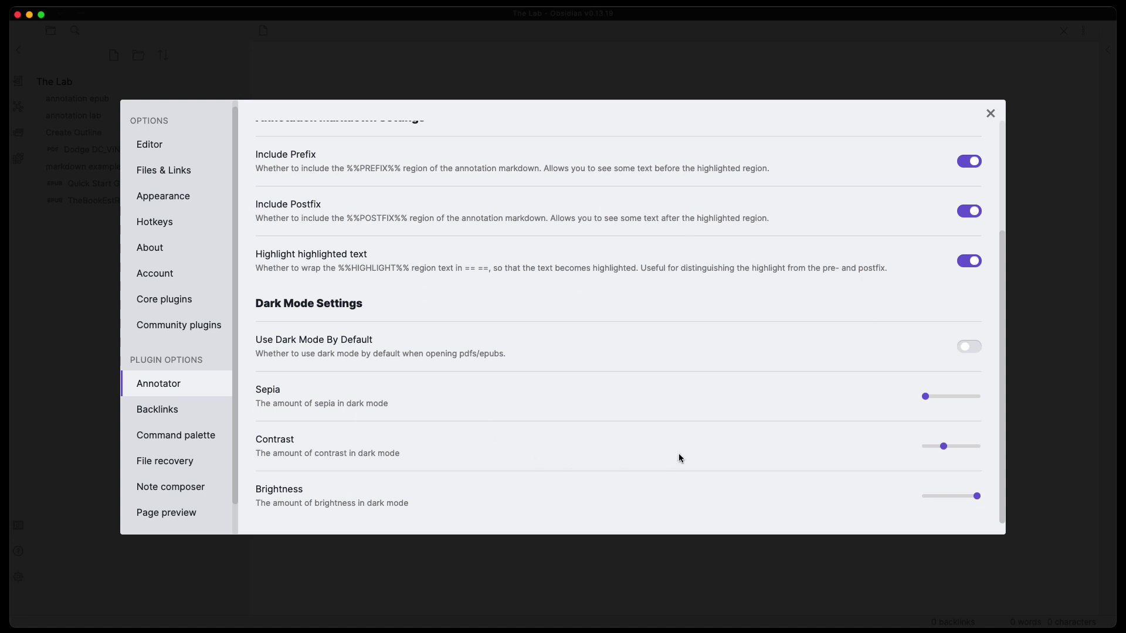
scroll(679, 456, up, 5)
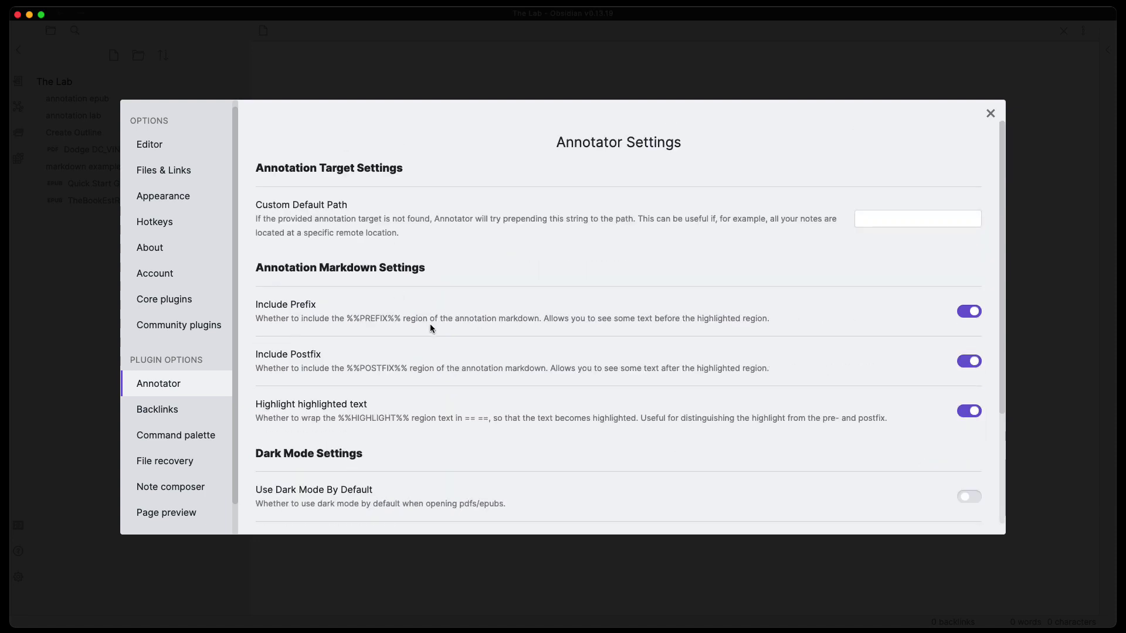
scroll(430, 325, down, 5)
scroll(430, 344, down, 2)
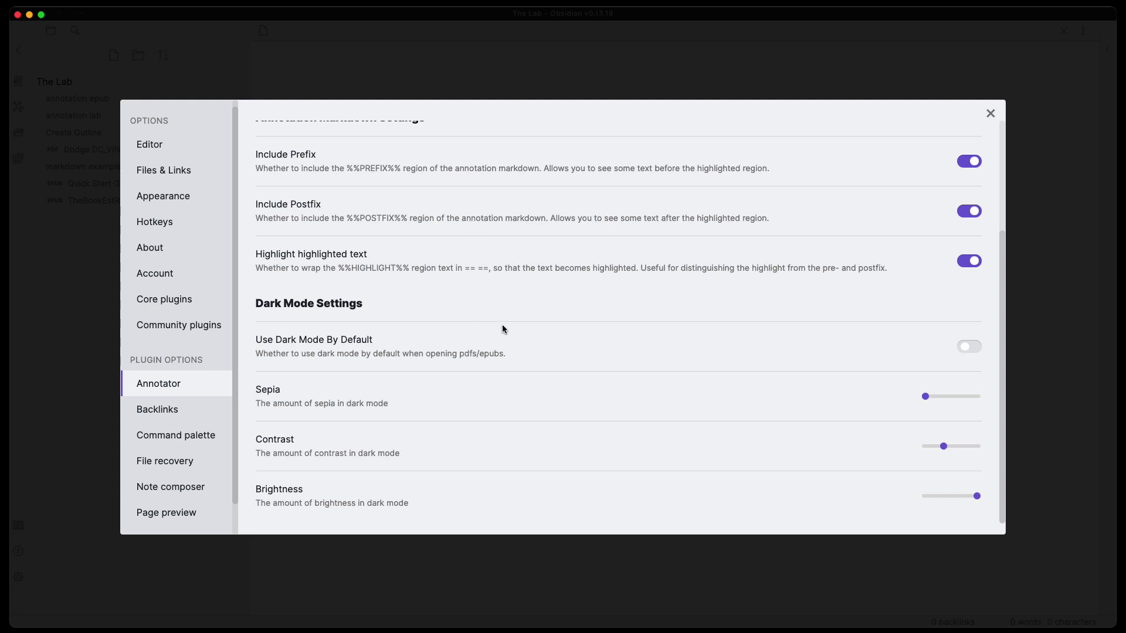
click(990, 114)
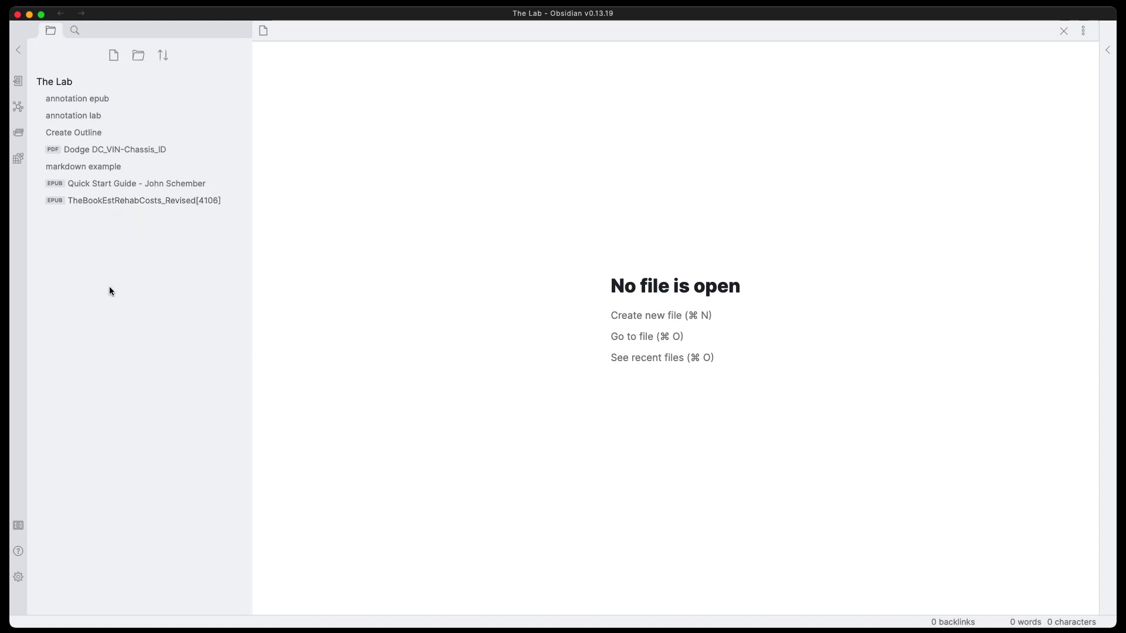
click(90, 117)
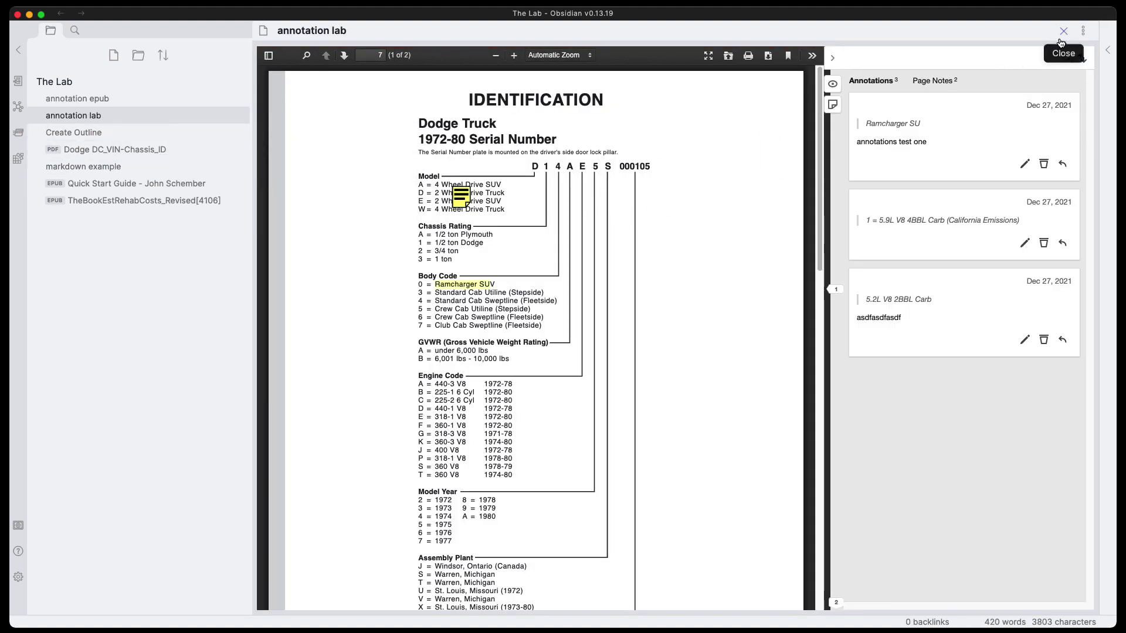
click(1083, 30)
click(1082, 46)
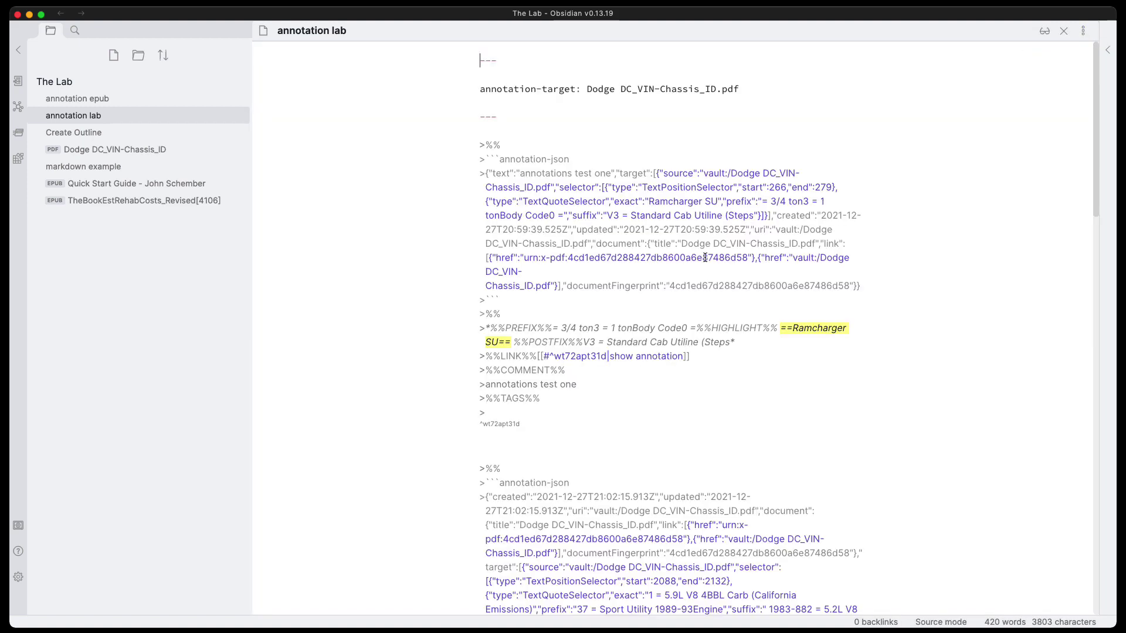
mouse_move(506, 113)
mouse_down()
mouse_move(440, 73)
mouse_move(432, 55)
mouse_up()
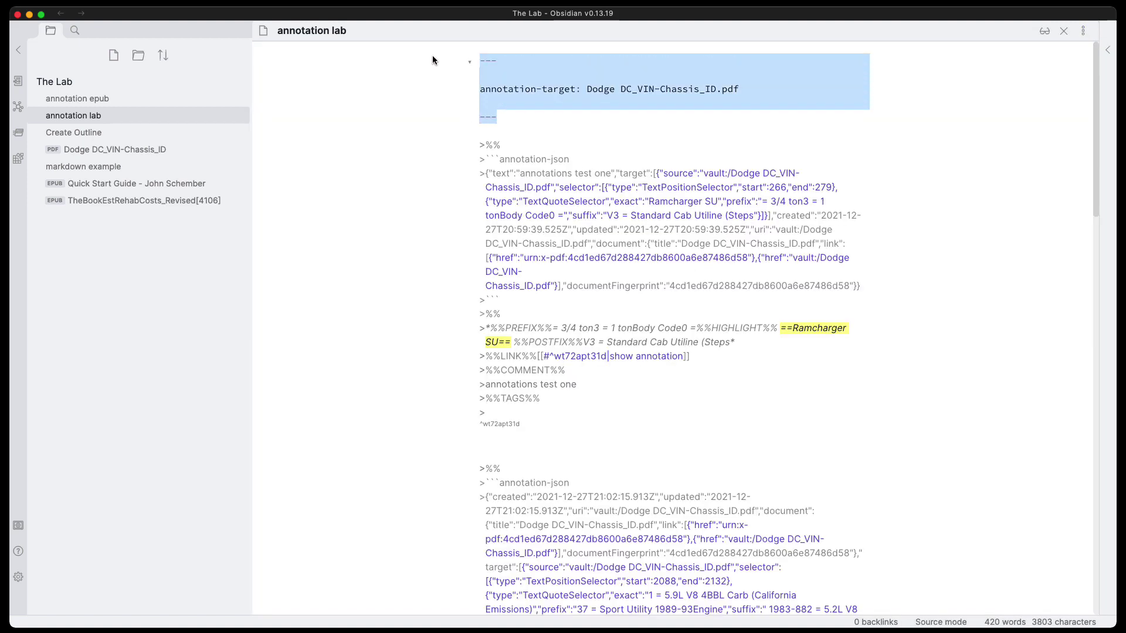
click(572, 90)
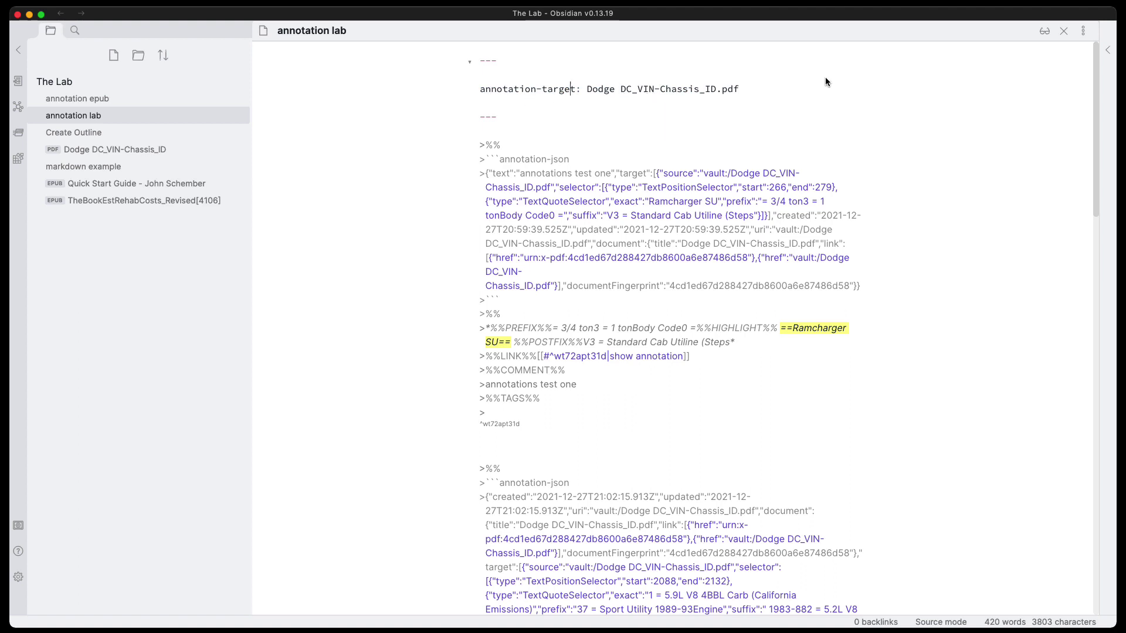
click(1066, 36)
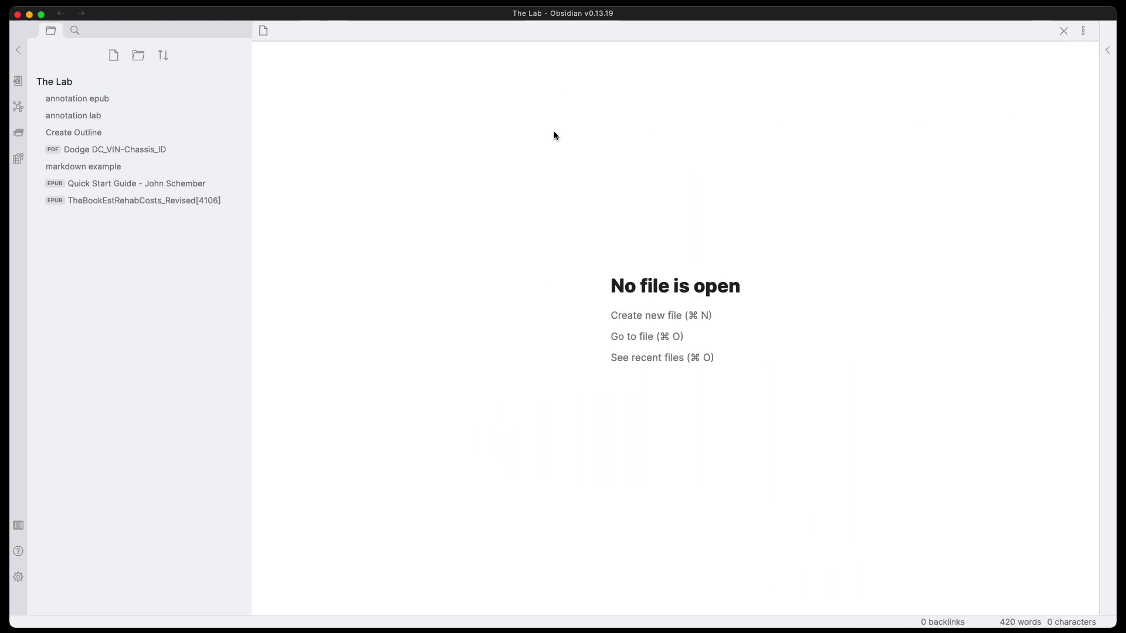
Open the annotation epub note and view it as raw markdown.
click(98, 103)
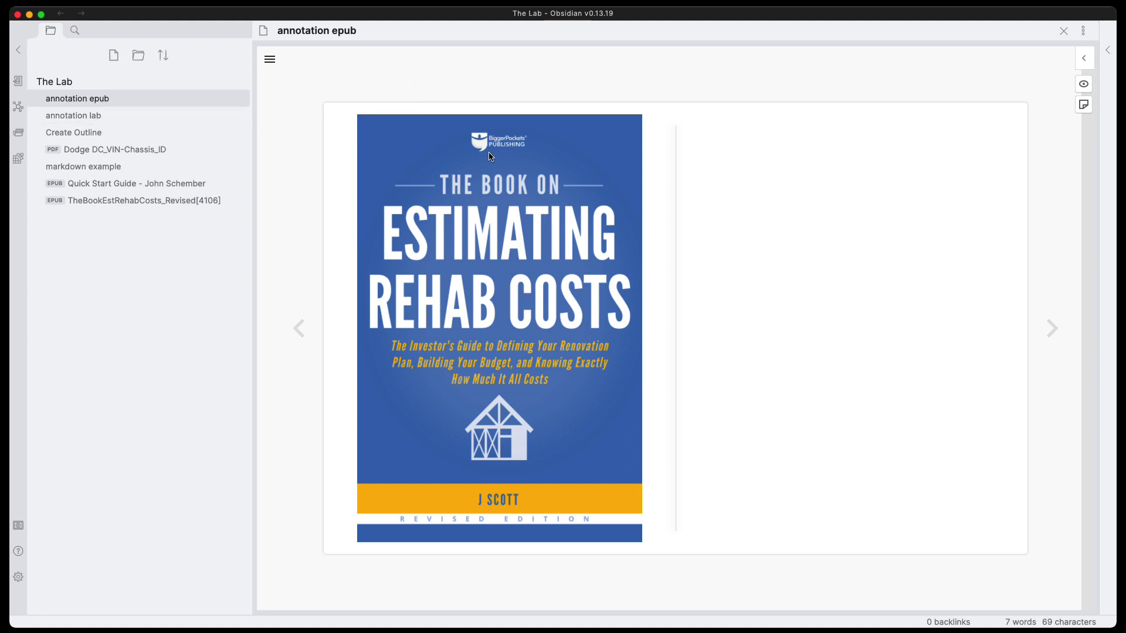
click(1085, 34)
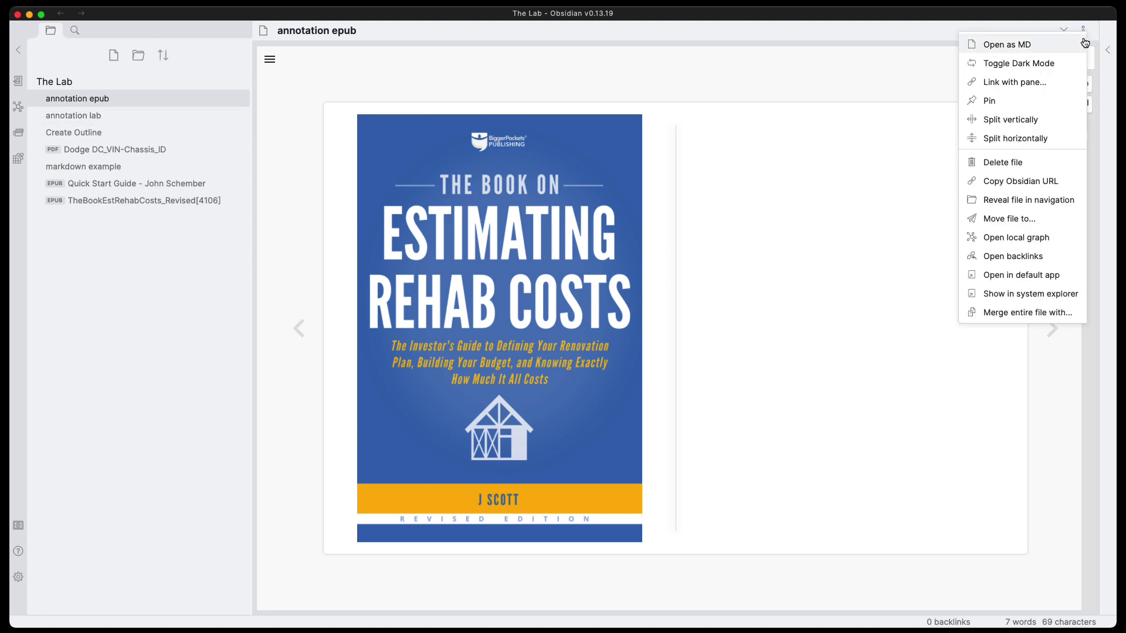
click(1038, 52)
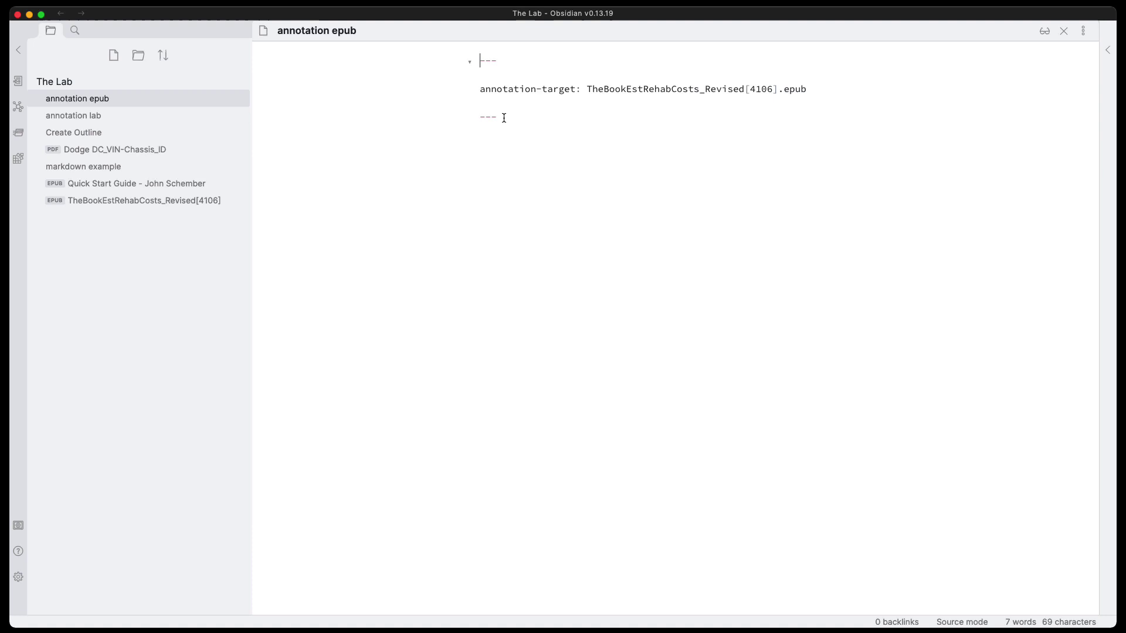
Inspect the frontmatter's annotation-target file name, then switch the note back to the EPUB reader.
drag(502, 117, 449, 83)
click(680, 122)
drag(587, 89, 809, 88)
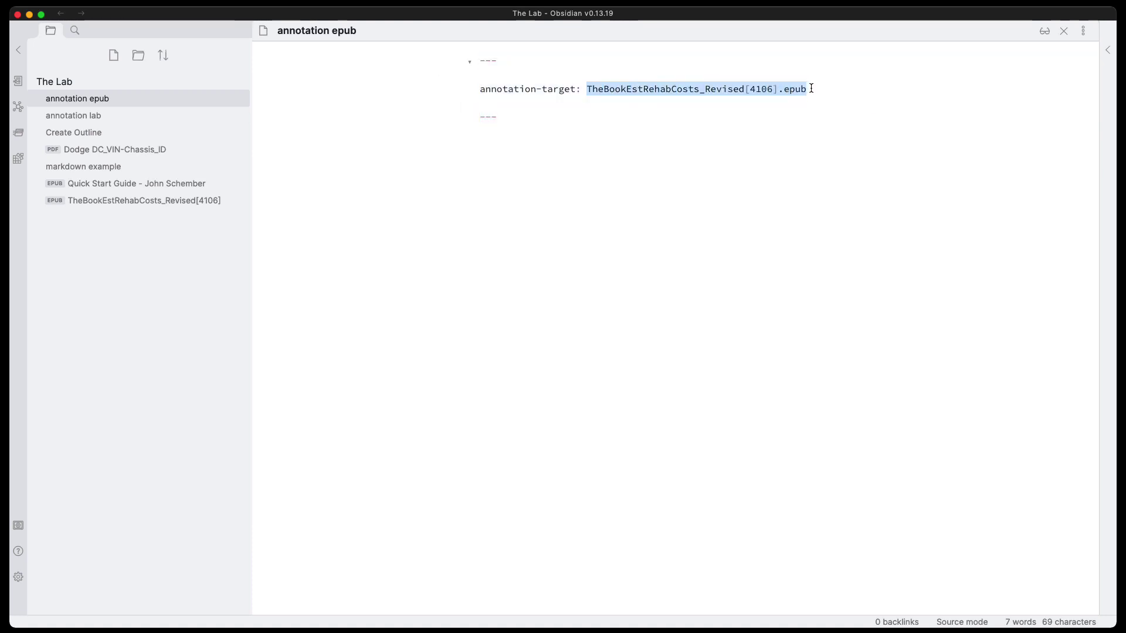
click(680, 109)
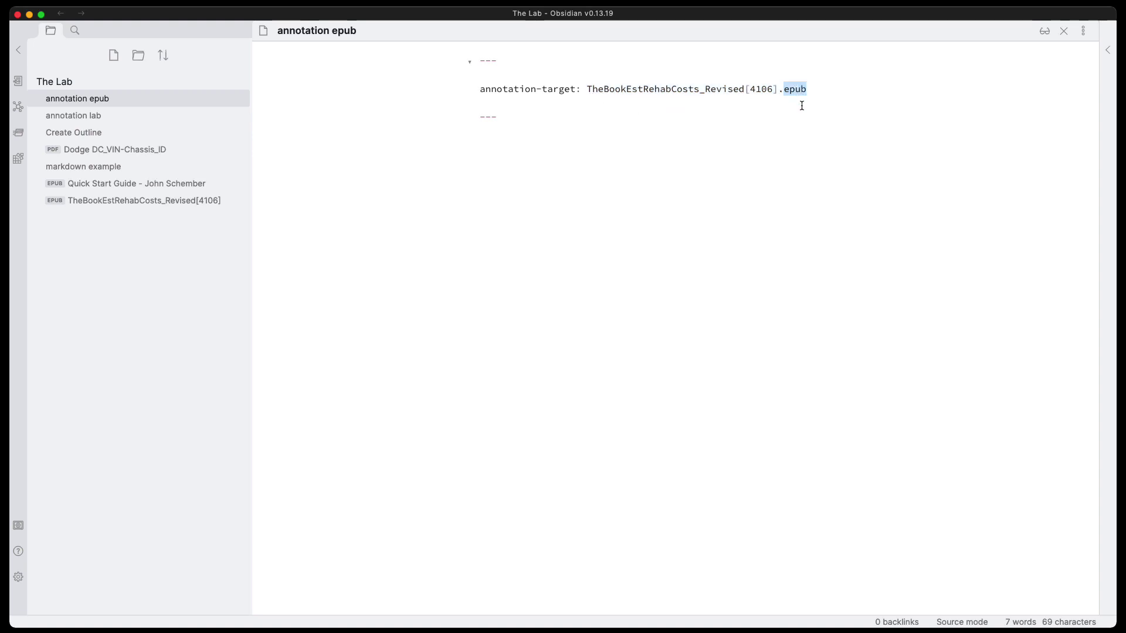
click(1080, 33)
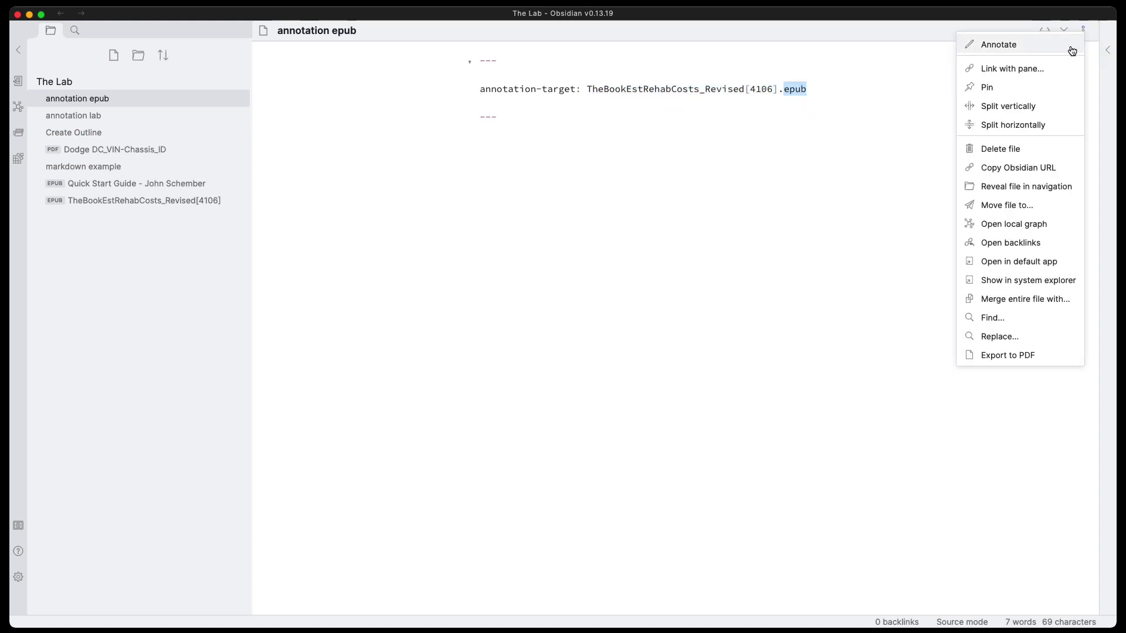
click(1023, 49)
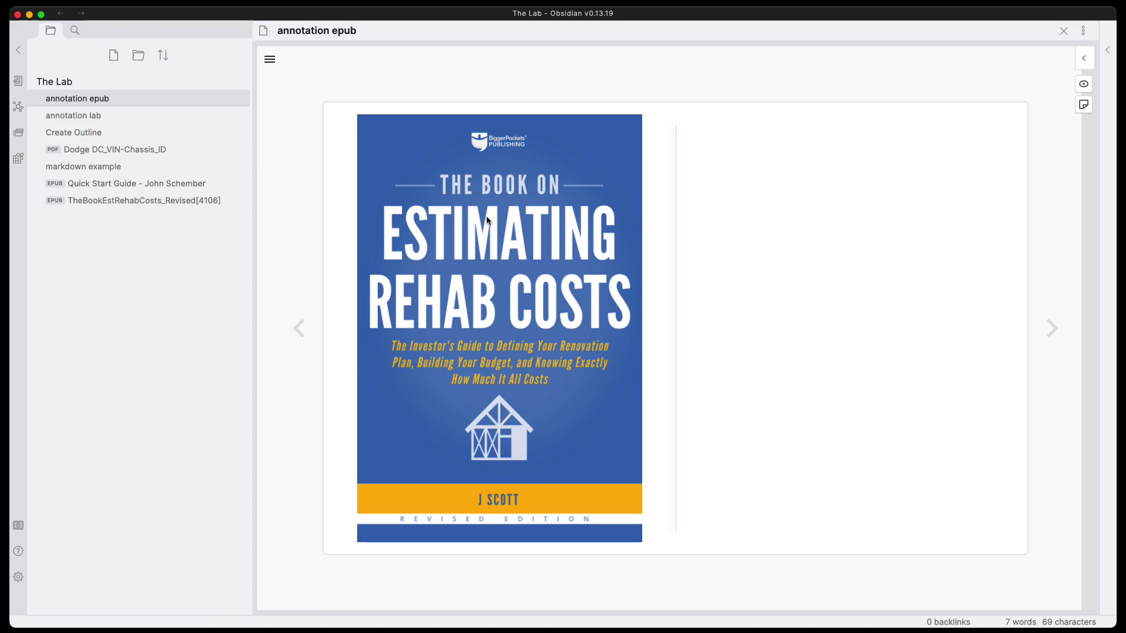
Page forward to the Factors that Impact Rehab Costs spread and highlight the 'Remember' paragraph's opening sentences.
click(1052, 328)
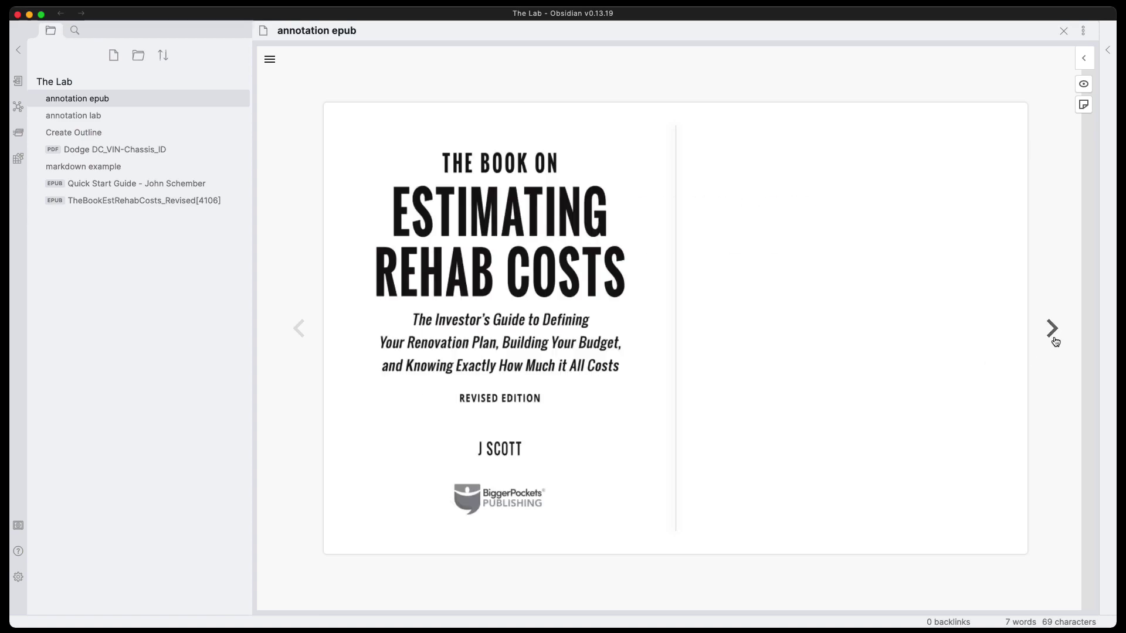
click(1054, 330)
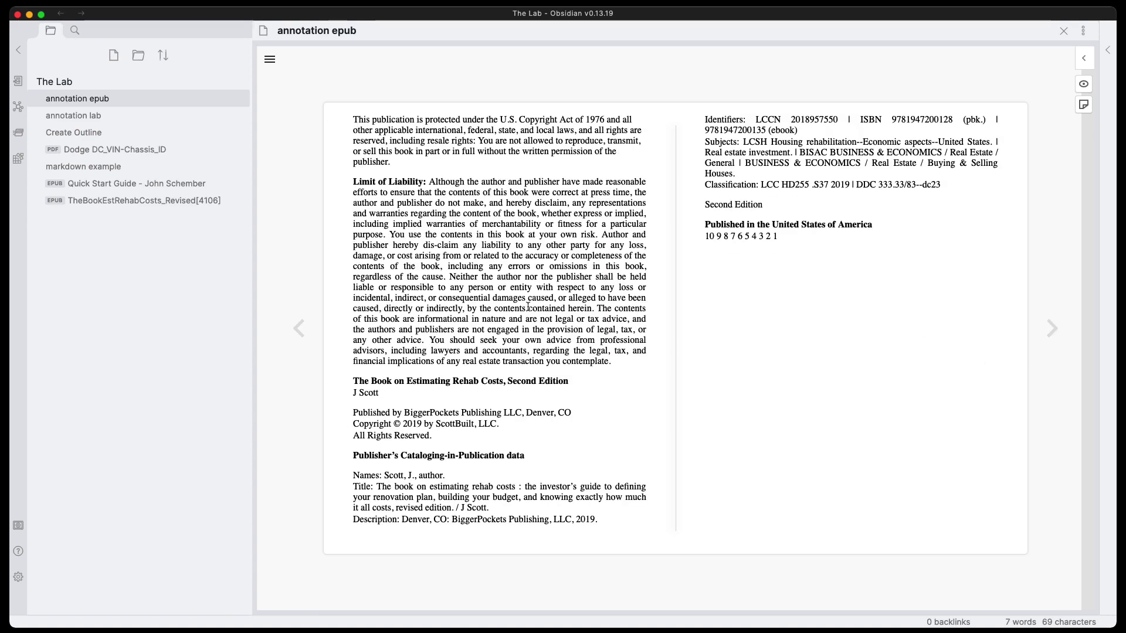
click(1051, 329)
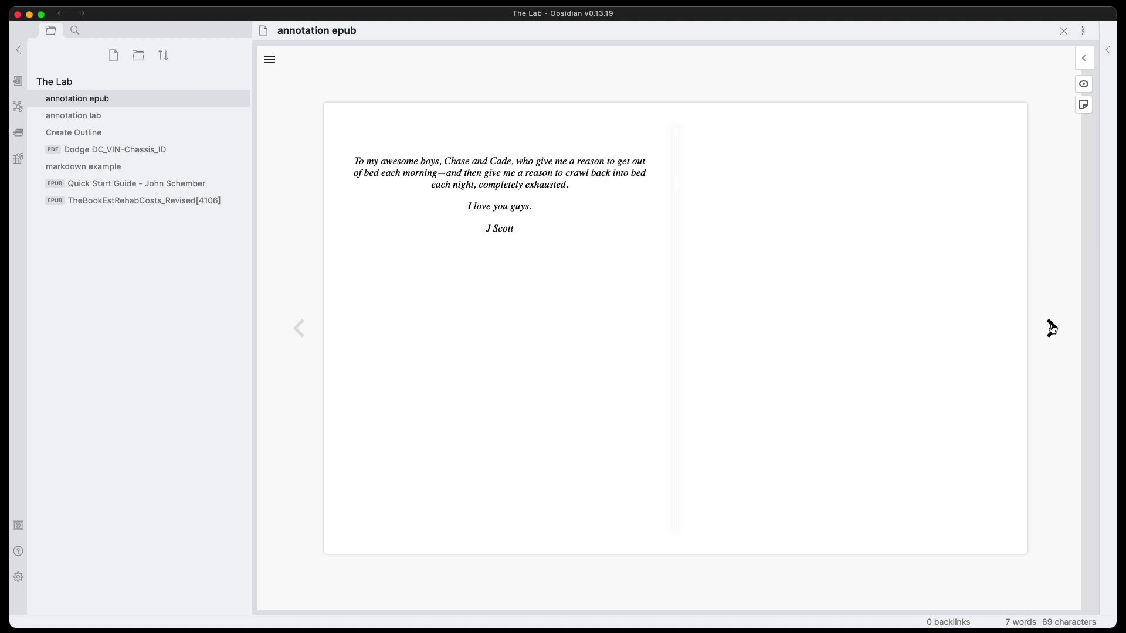
click(1051, 329)
click(1052, 329)
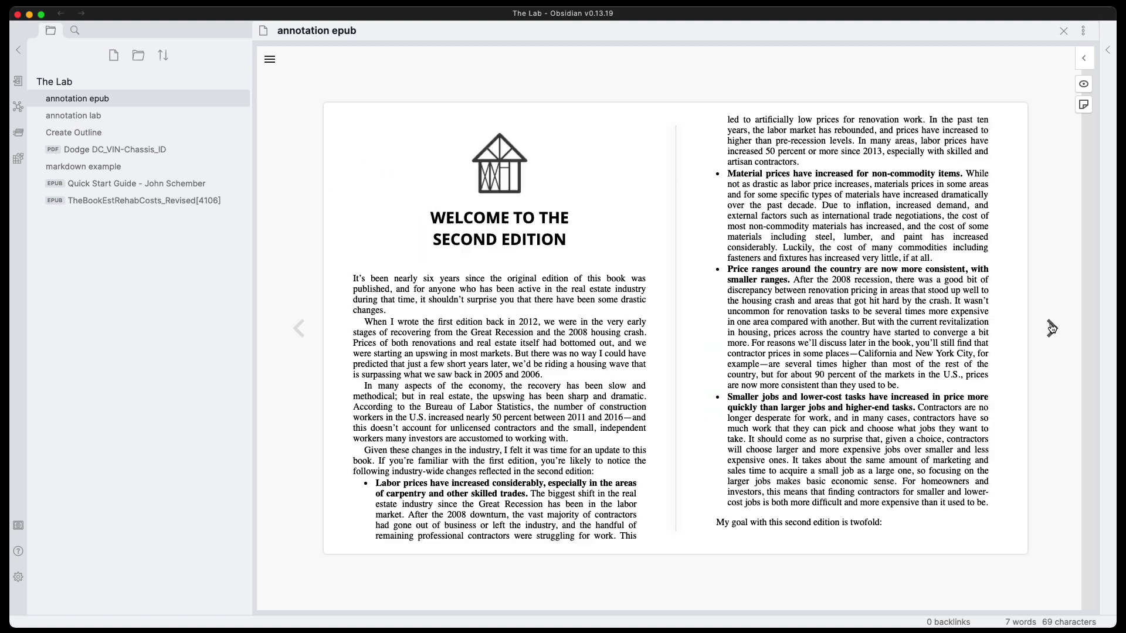
click(1053, 329)
click(1053, 329)
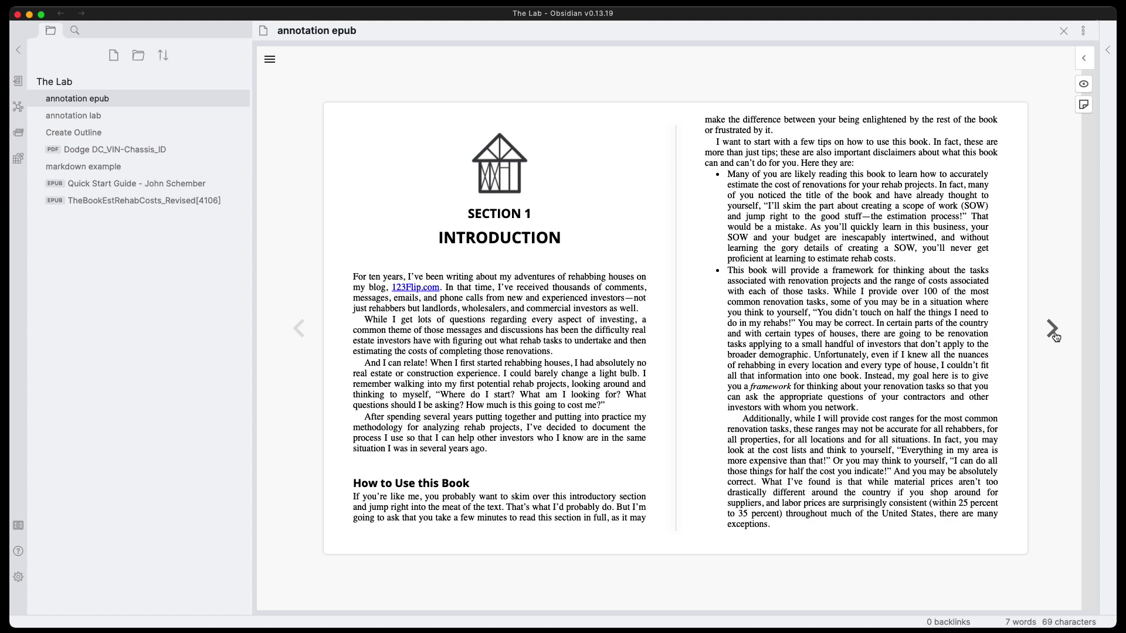
click(1054, 335)
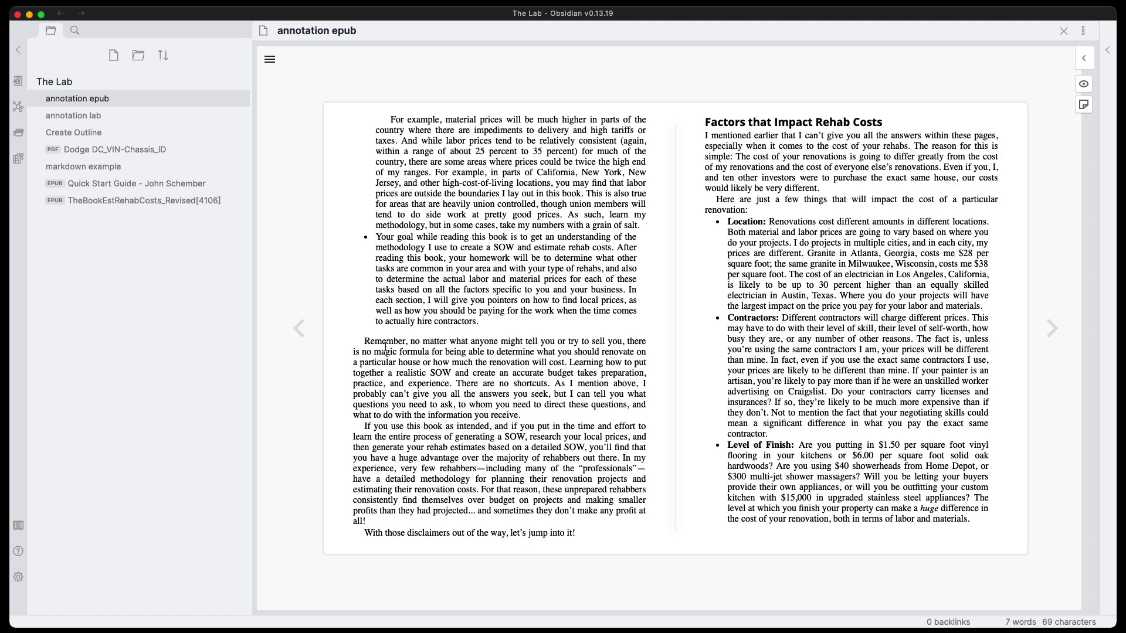
mouse_move(366, 344)
mouse_down()
mouse_move(586, 365)
mouse_move(503, 373)
mouse_move(554, 374)
mouse_move(544, 374)
mouse_up()
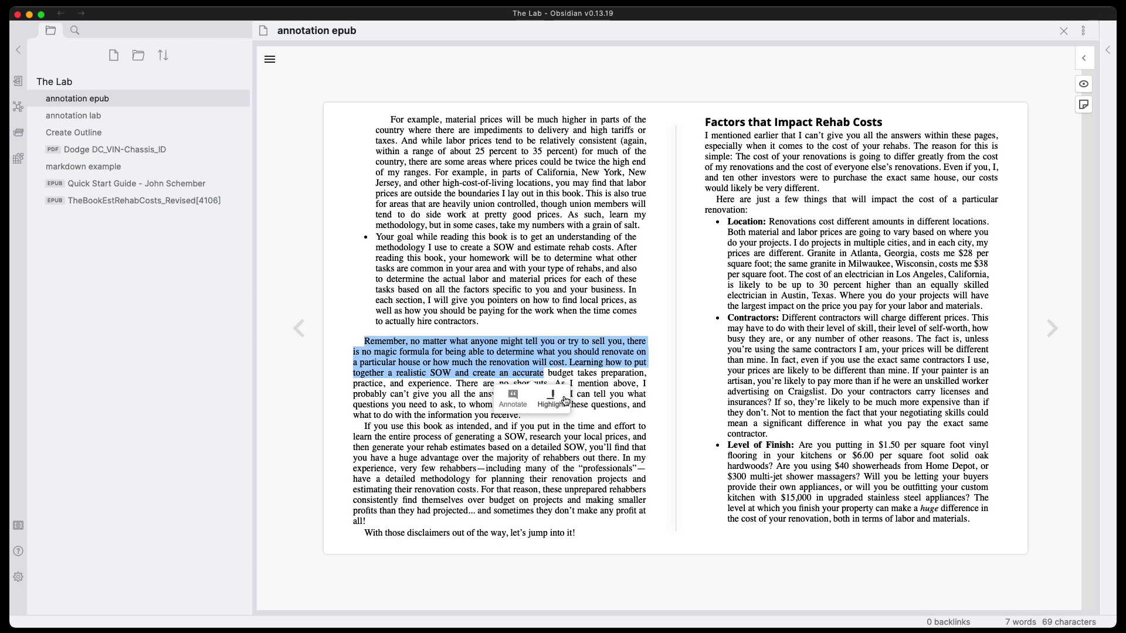
click(558, 404)
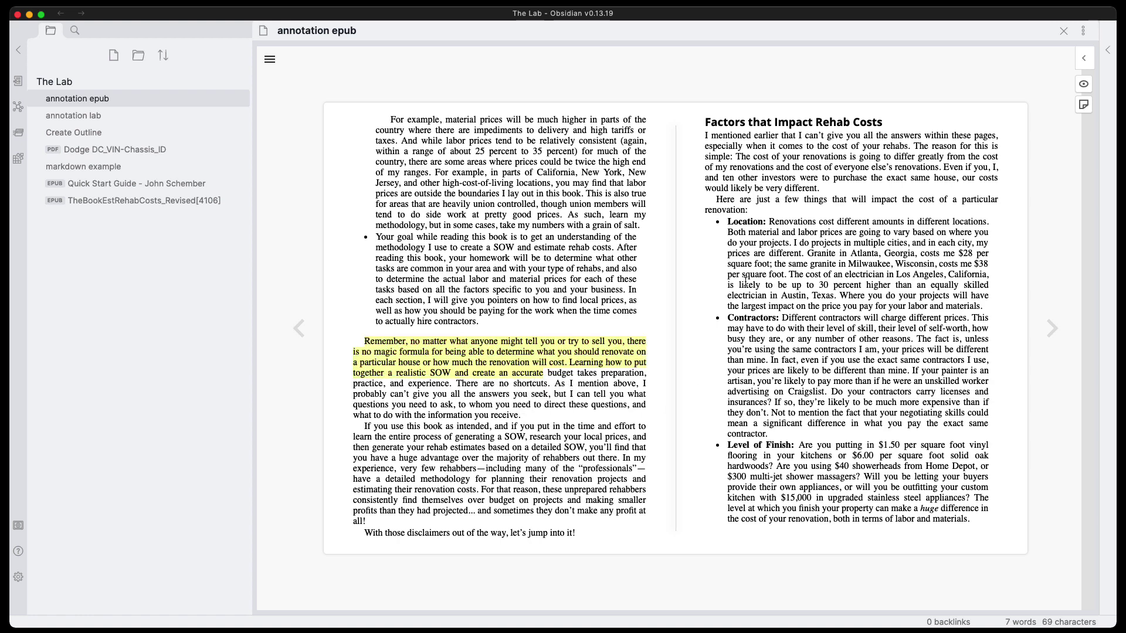
Attach the note 'asdfasdfasdfasdf' to the Location pricing sentences, posted to Only Me.
drag(728, 244, 759, 274)
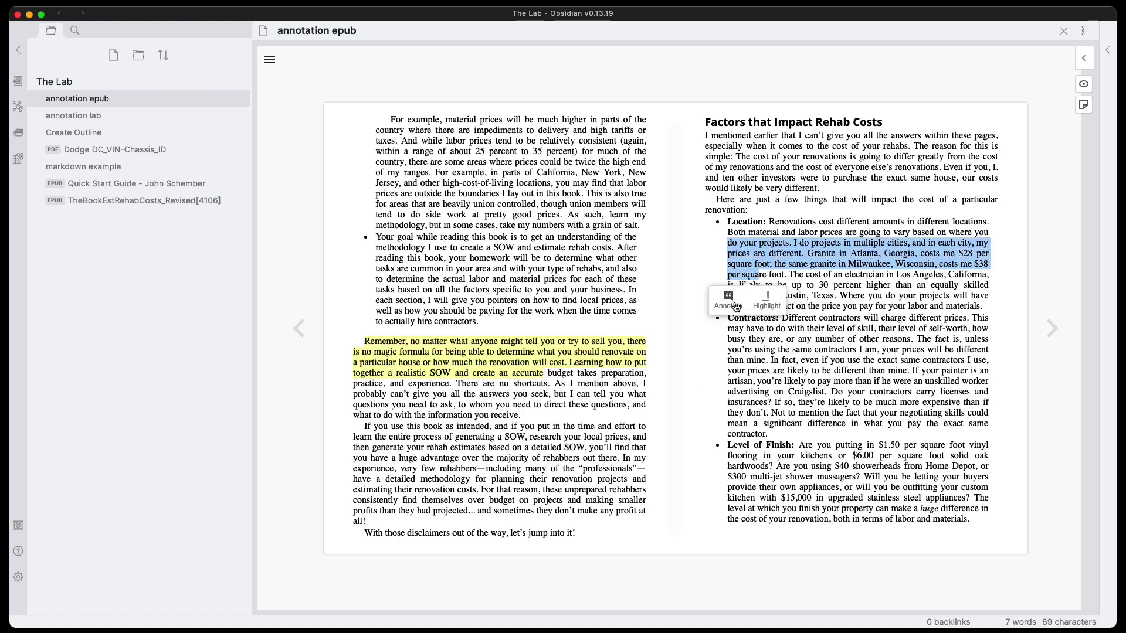
click(730, 307)
text(asdfasdfasdfasdf)
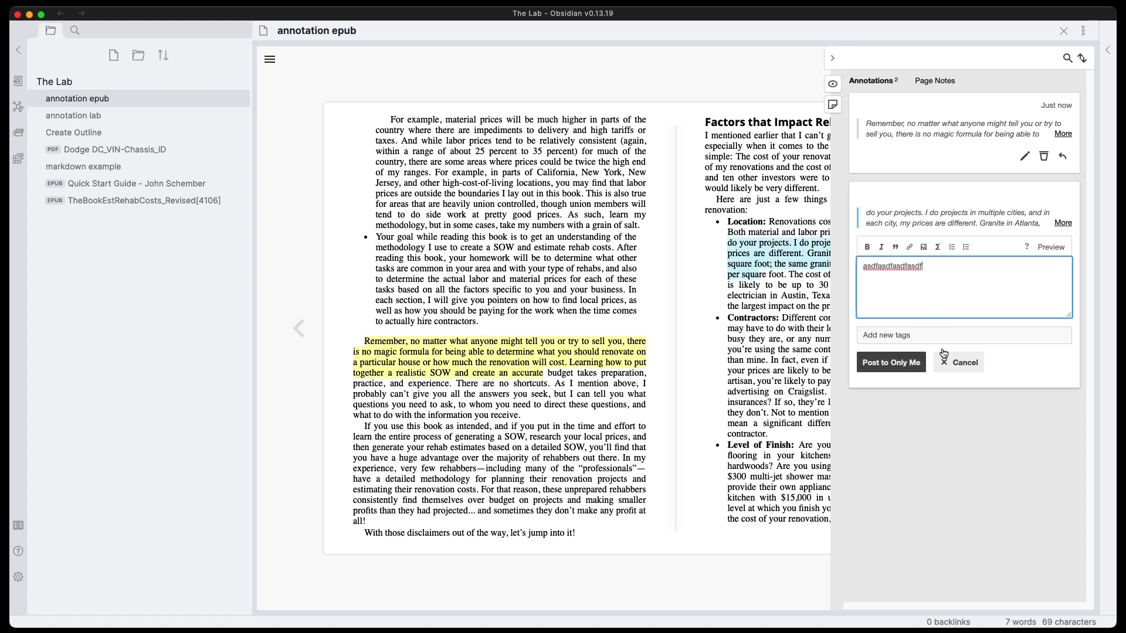
click(894, 362)
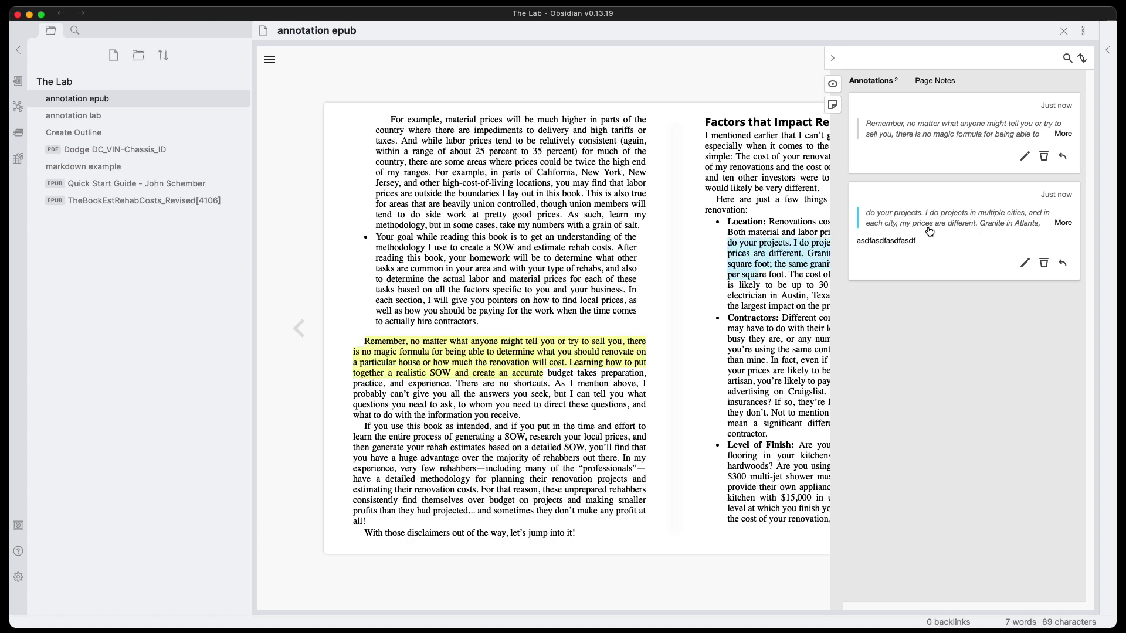
Show the annotation epub note as markdown and scroll through its annotation-json blocks.
click(1083, 31)
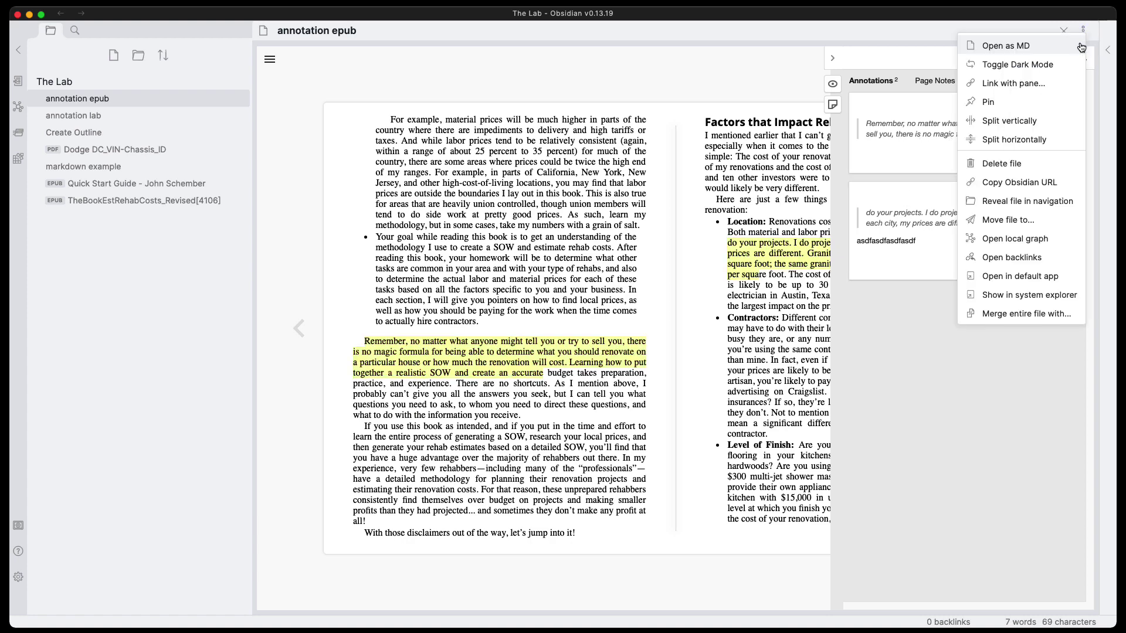
click(1014, 50)
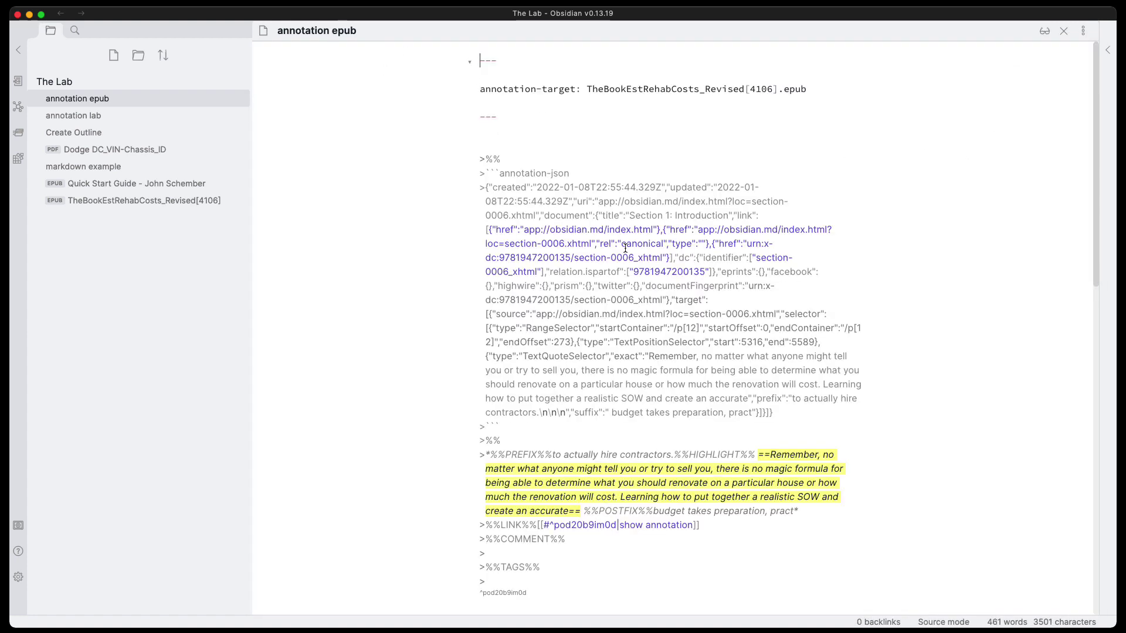
scroll(497, 160, down, 15)
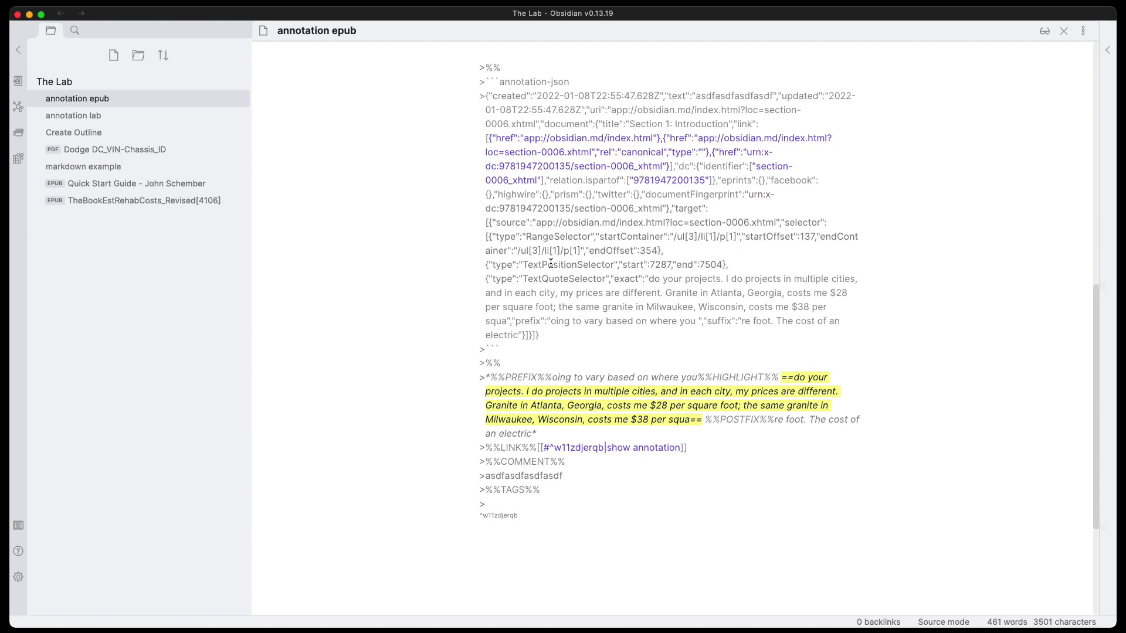
scroll(551, 262, up, 15)
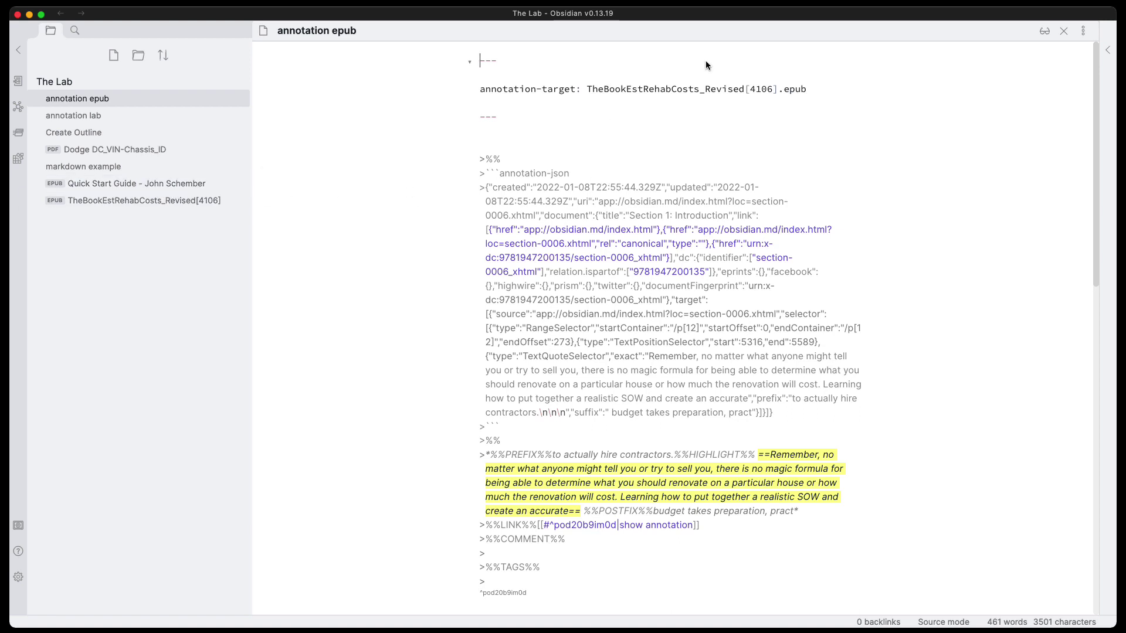
Return the note to the EPUB reader and review the sidebar's Page Notes and Annotations lists.
click(1075, 32)
click(1016, 48)
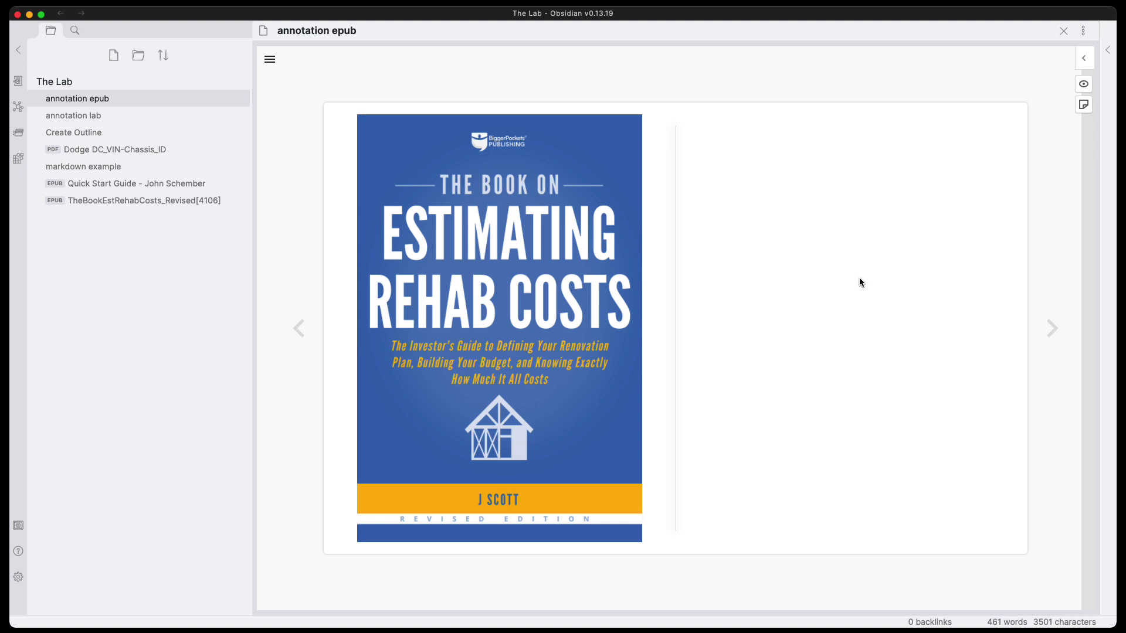
click(1083, 58)
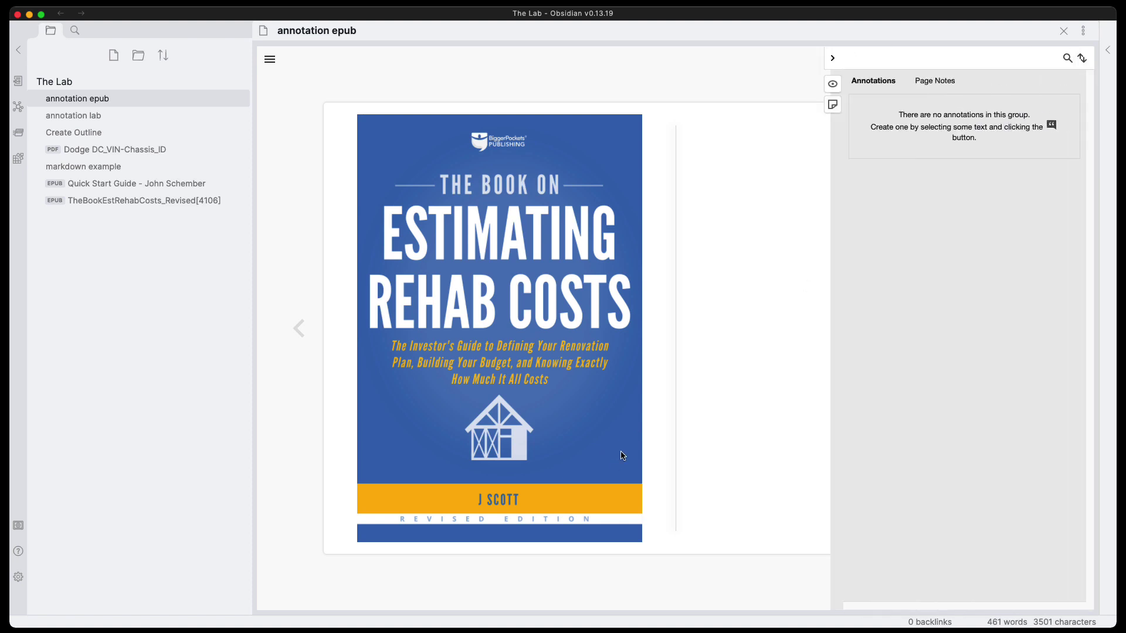
click(938, 82)
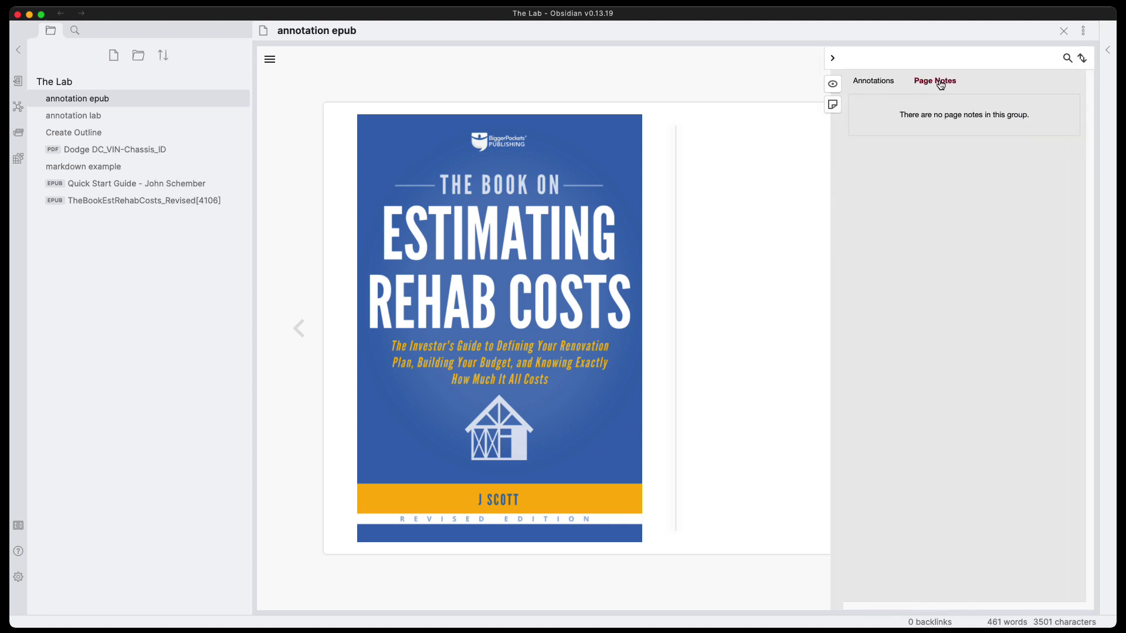
click(873, 82)
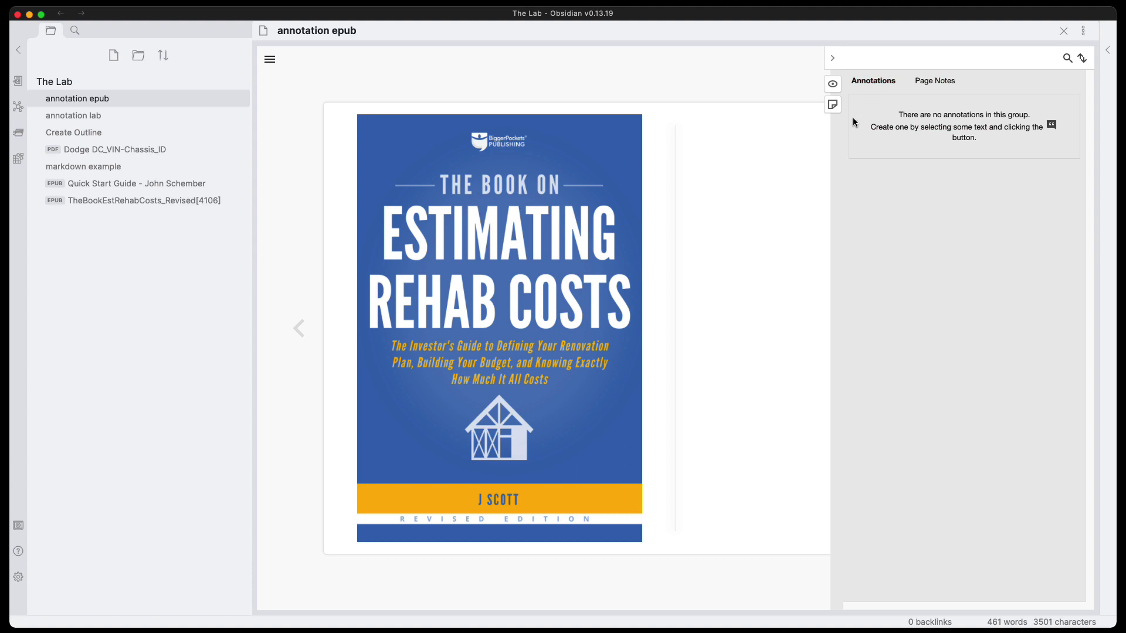
click(819, 234)
click(1084, 58)
click(832, 58)
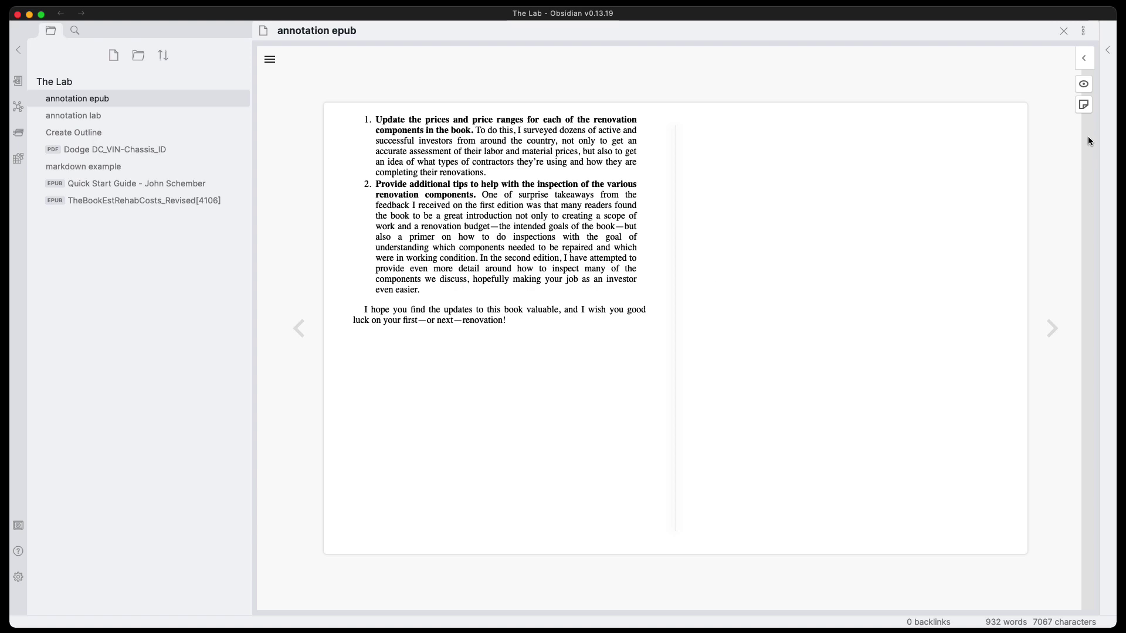
click(1082, 31)
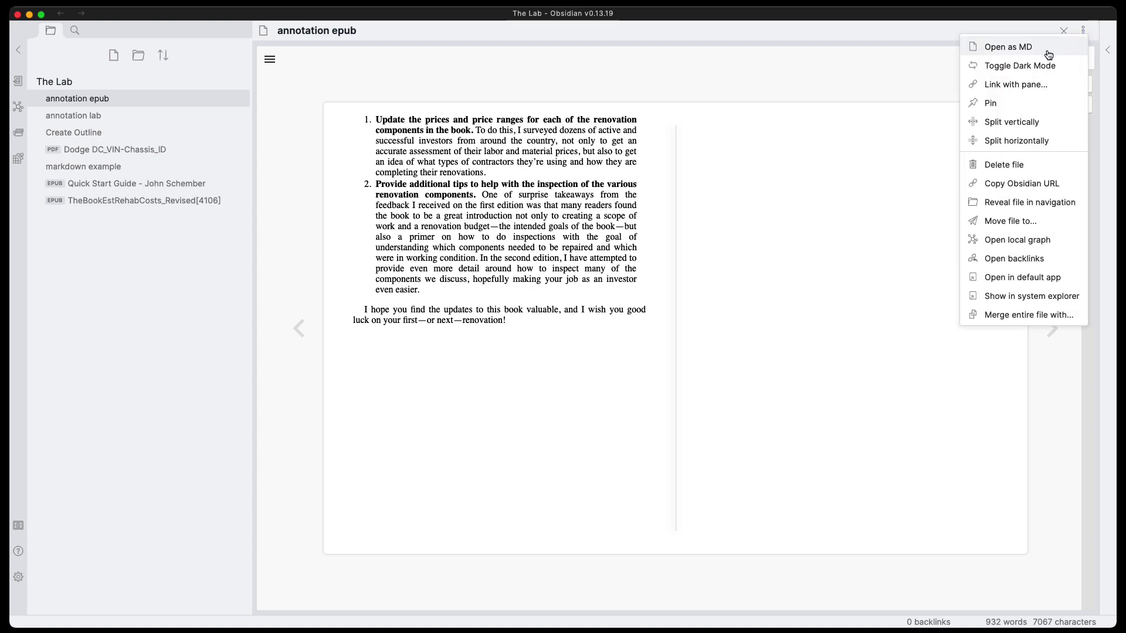
click(1027, 47)
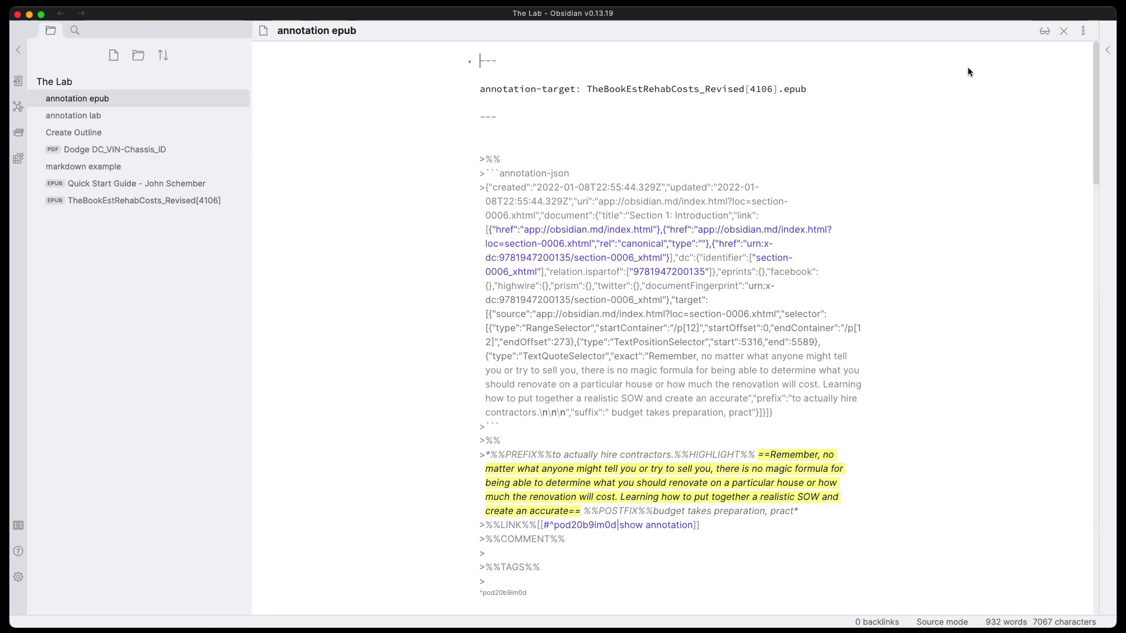
click(1082, 31)
click(1007, 49)
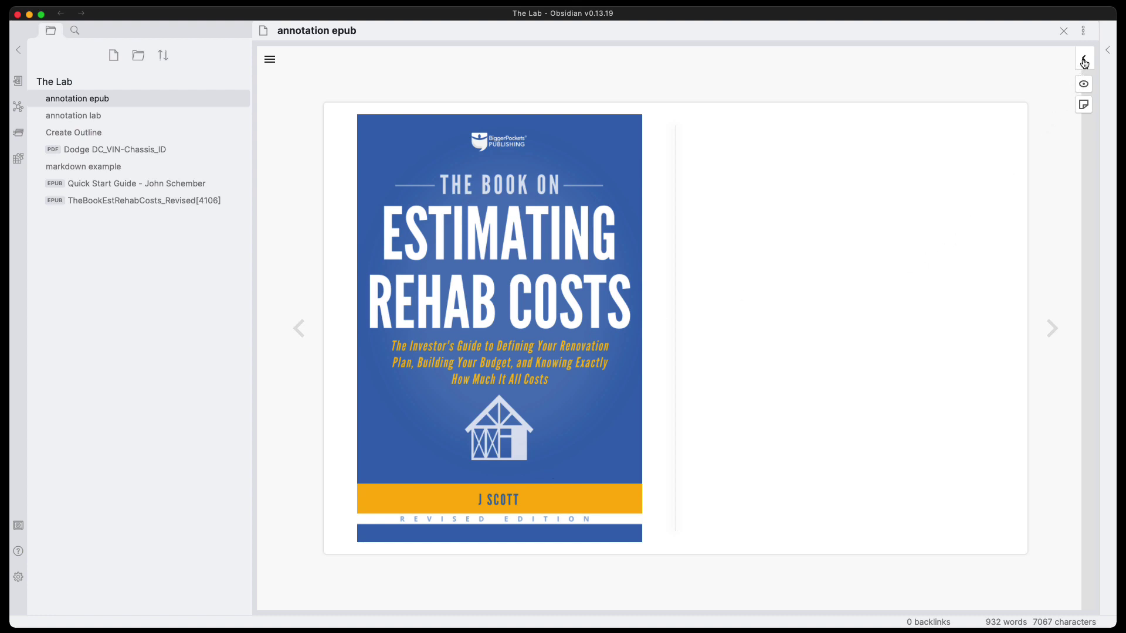
Open and close the annotations sidebar, then page forward to the Factors that Impact Rehab Costs spread.
click(1083, 58)
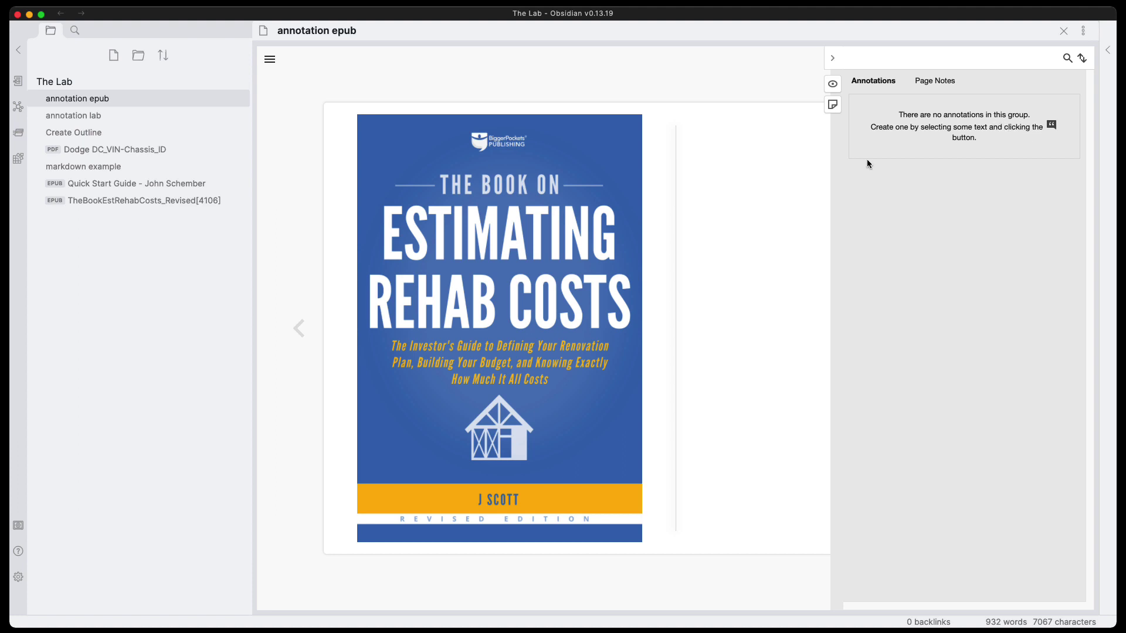
click(769, 189)
click(1051, 329)
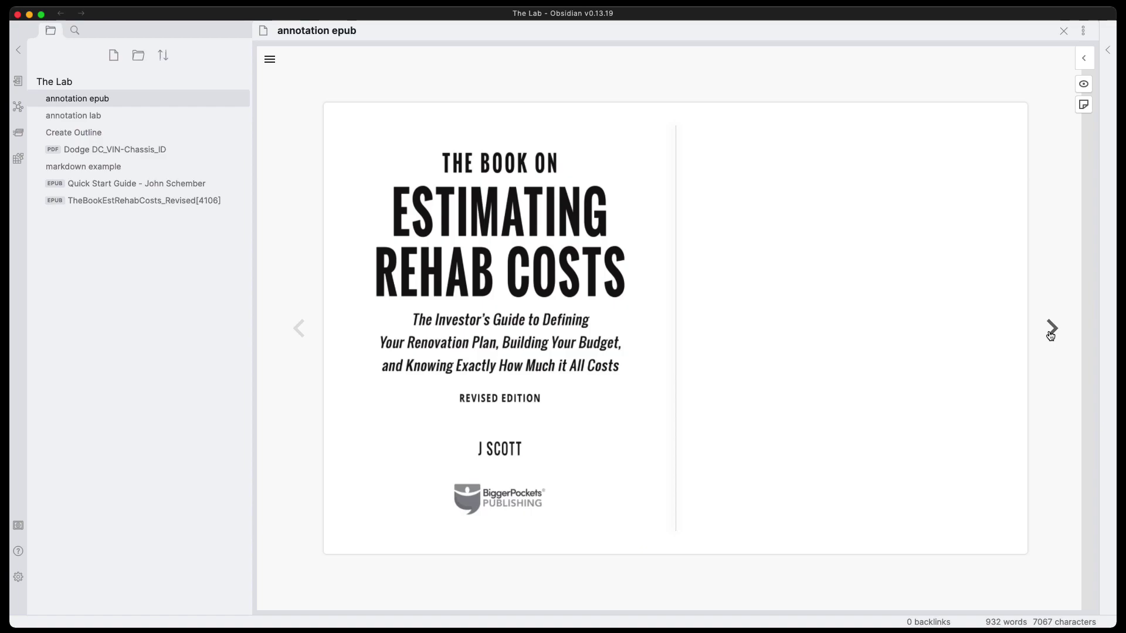
click(1051, 328)
click(1051, 332)
click(1050, 331)
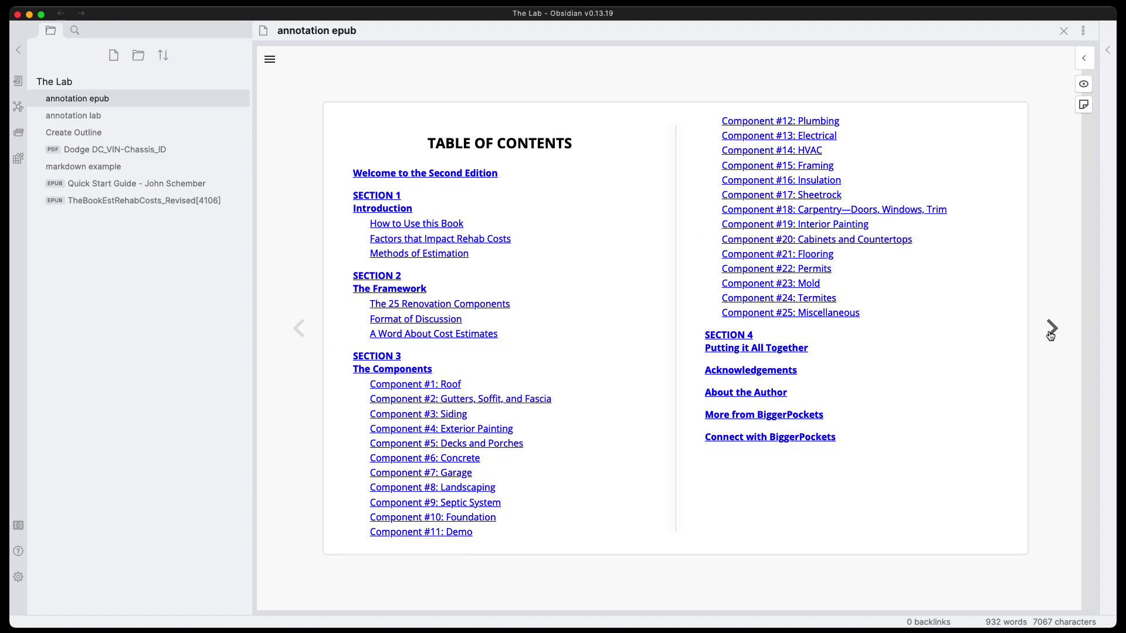
click(1050, 332)
click(1050, 332)
click(1051, 332)
click(1050, 332)
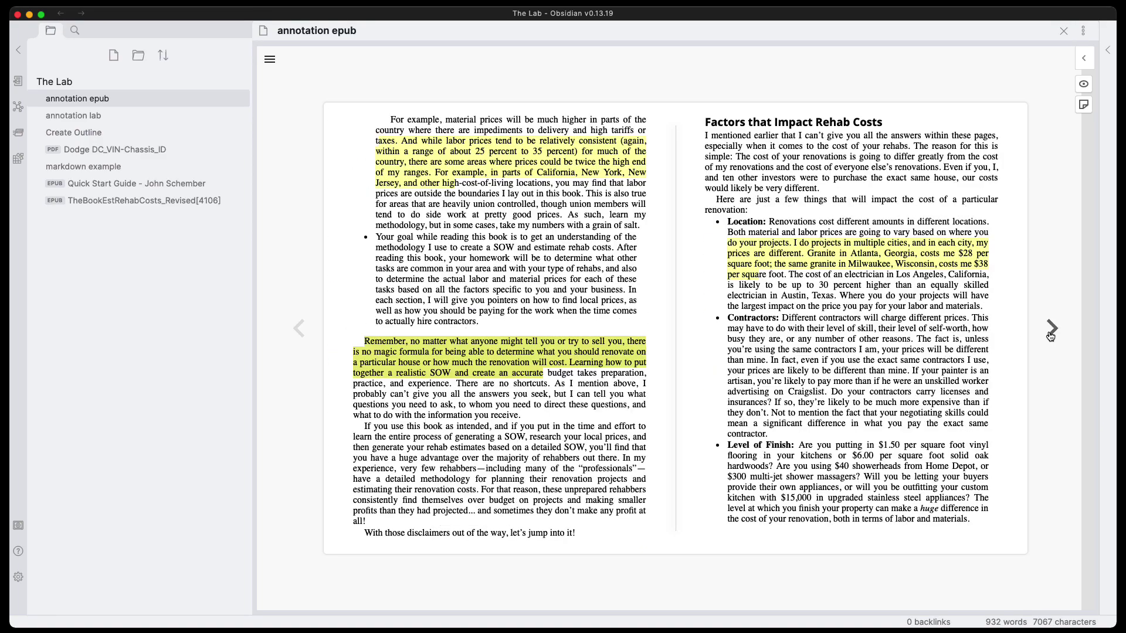
Check the sidebar's Page Notes and Annotations lists and toggle the book's highlights off and on twice.
click(1083, 58)
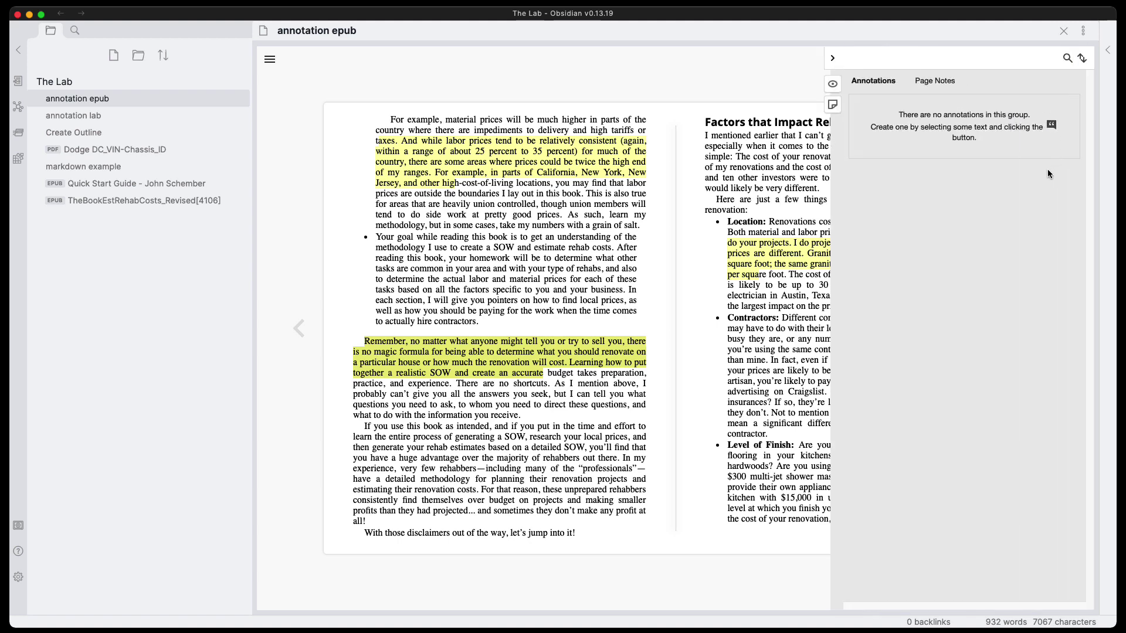
click(933, 80)
click(873, 80)
click(934, 82)
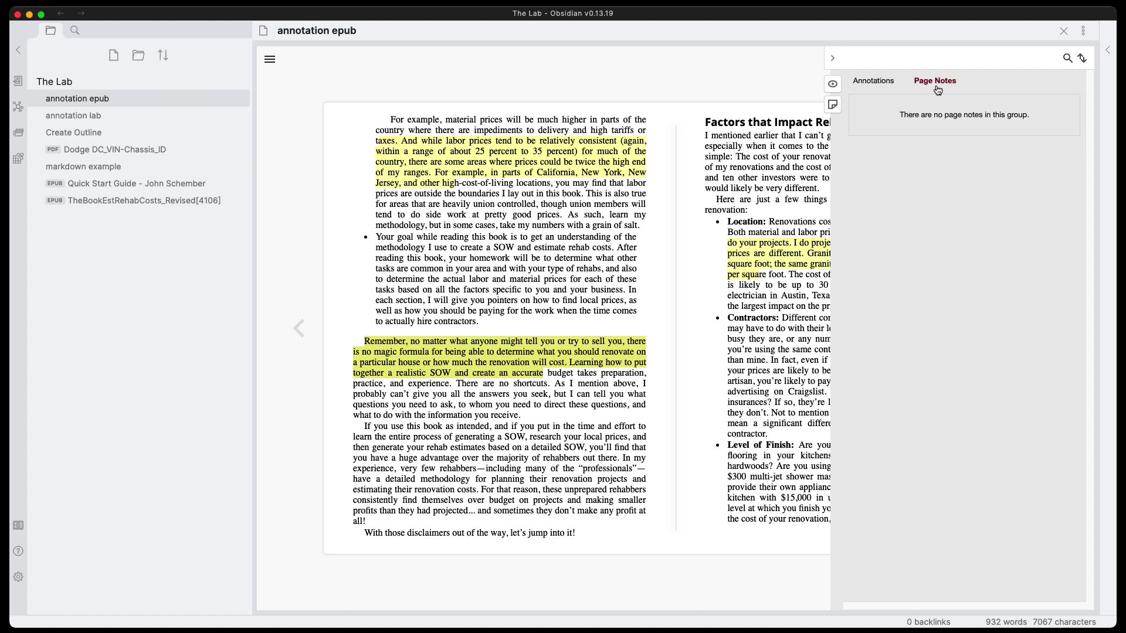
click(883, 84)
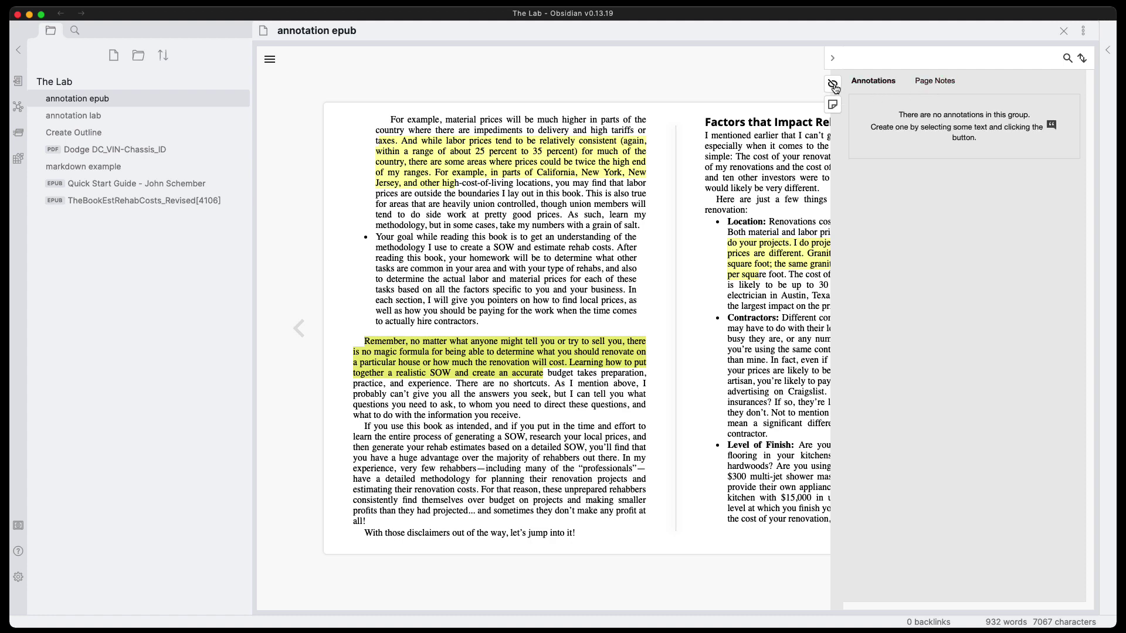
click(835, 88)
click(835, 88)
click(835, 88)
click(835, 88)
Collapse the panel, page forward and back to the Factors spread, and reopen the annotations panel.
click(832, 58)
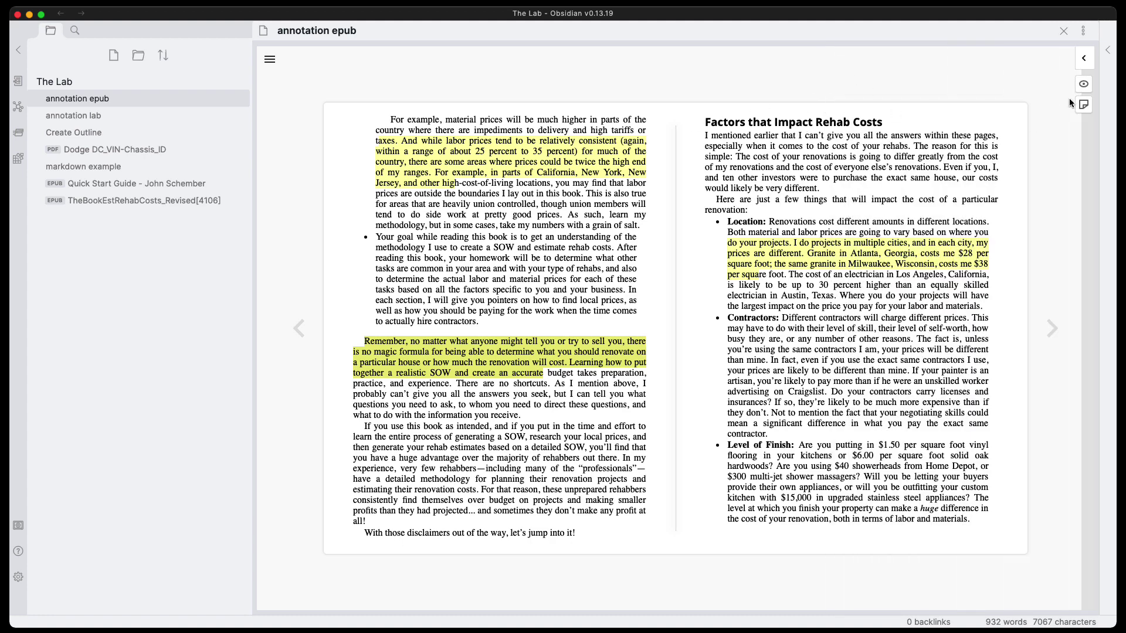
click(1052, 330)
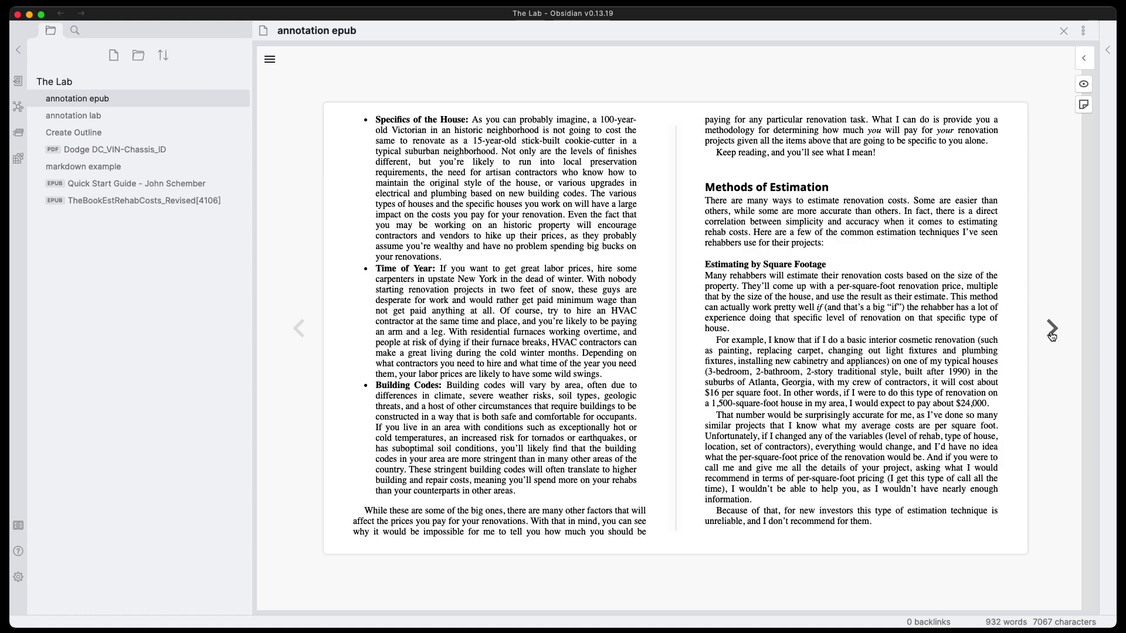
click(299, 329)
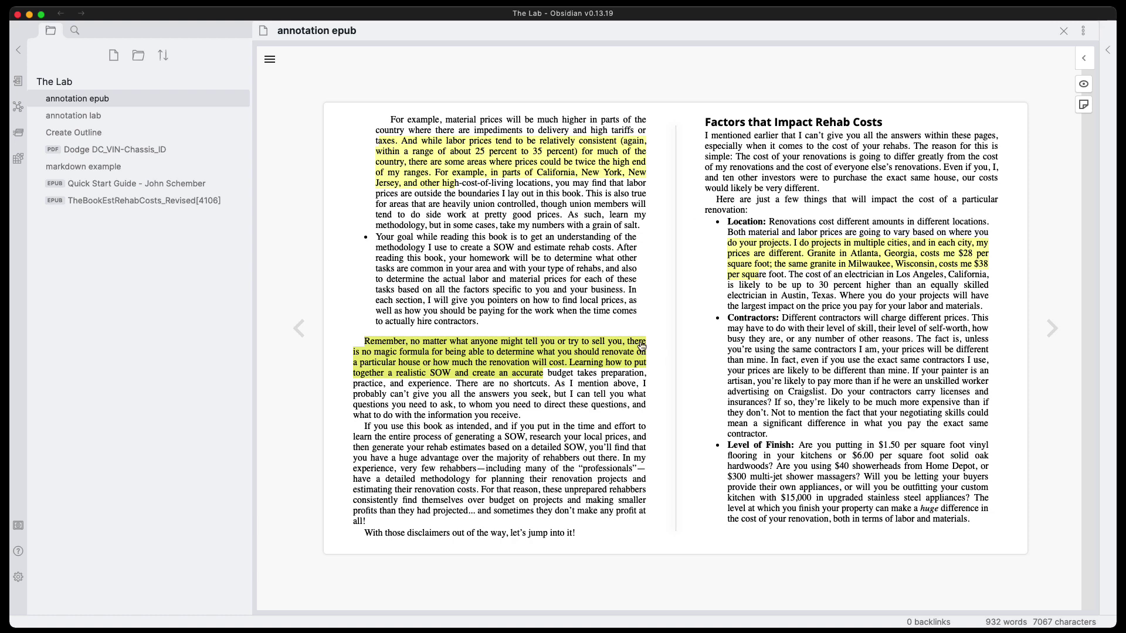
click(1083, 58)
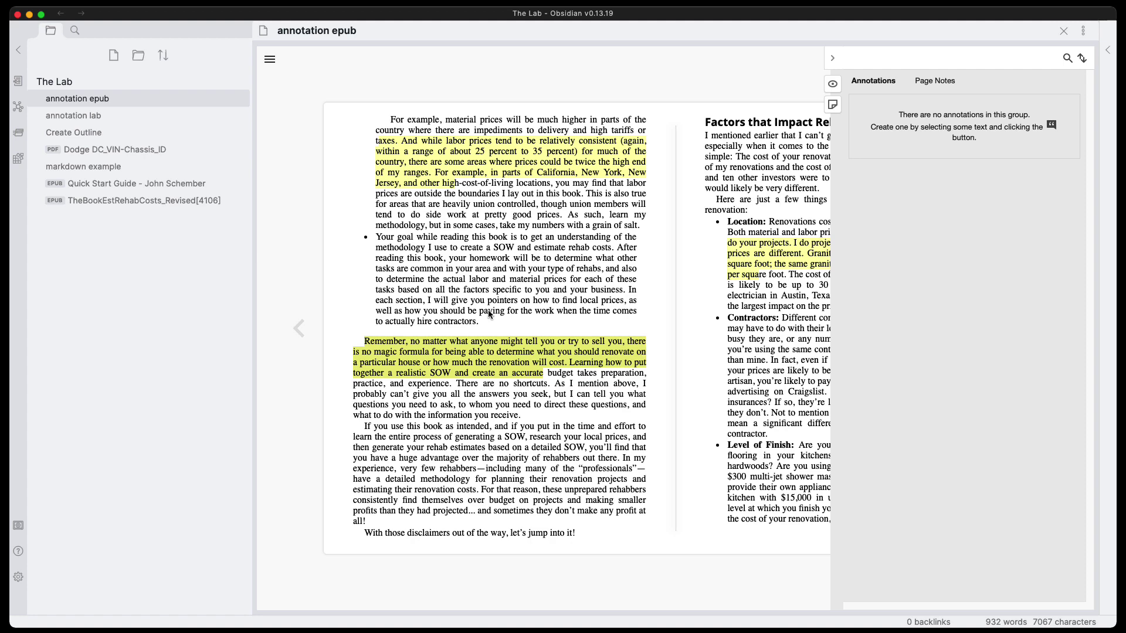
Highlight the 'Your goal while reading this book' bullet in yellow and recheck the sidebar lists.
triple_click(391, 270)
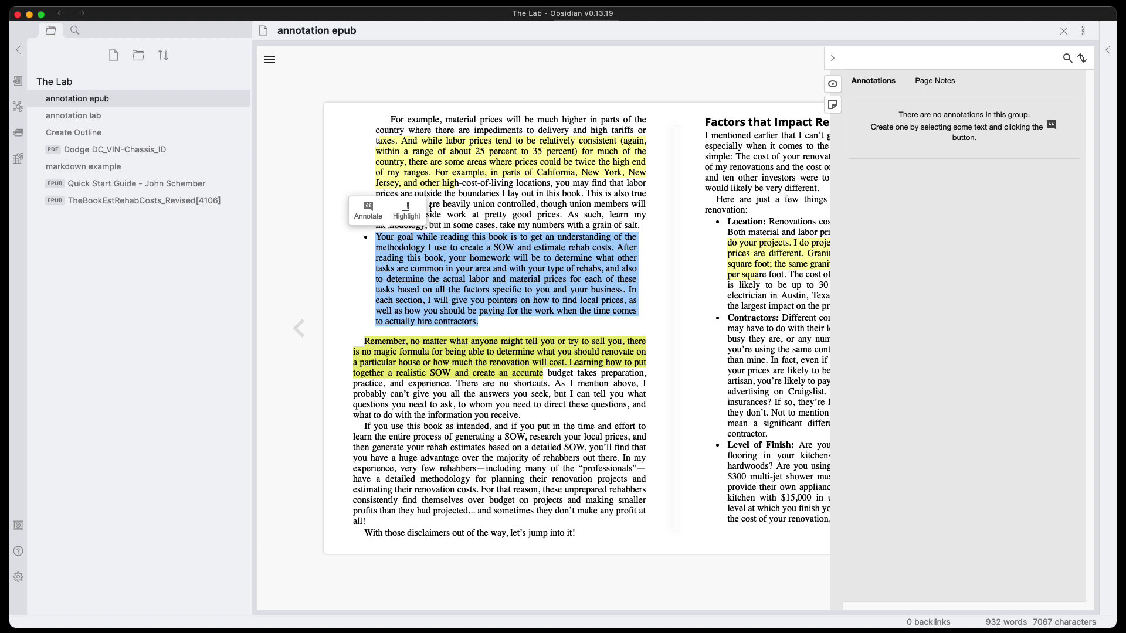
click(406, 211)
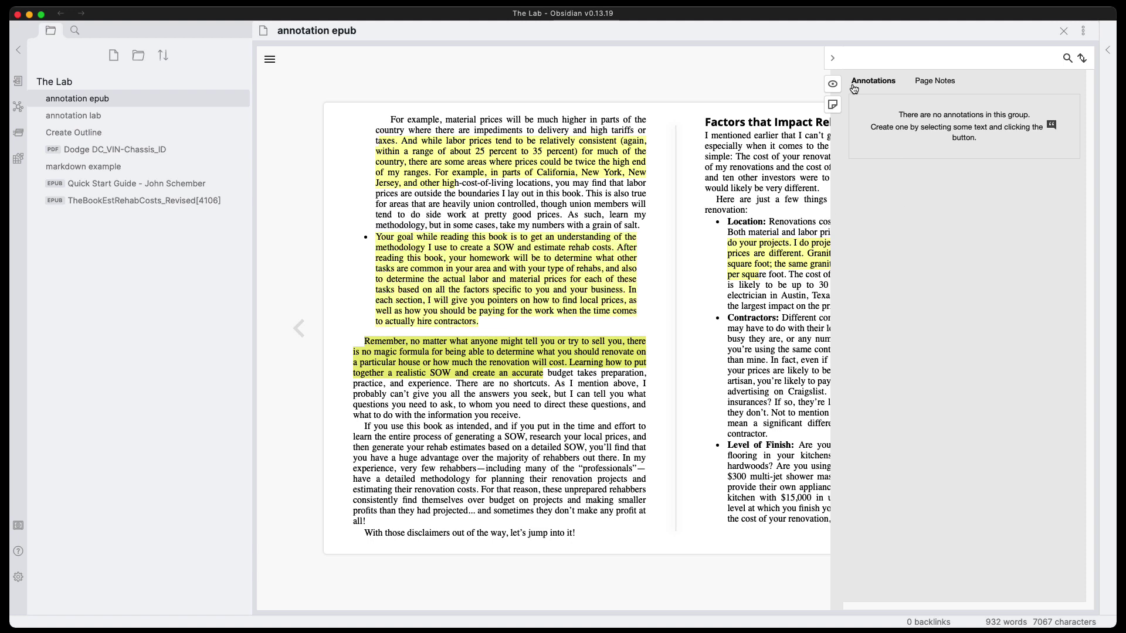
click(832, 59)
click(1083, 61)
click(933, 82)
click(885, 85)
Close the sidebar and page back to the Section 1 Introduction spread.
click(832, 58)
click(310, 334)
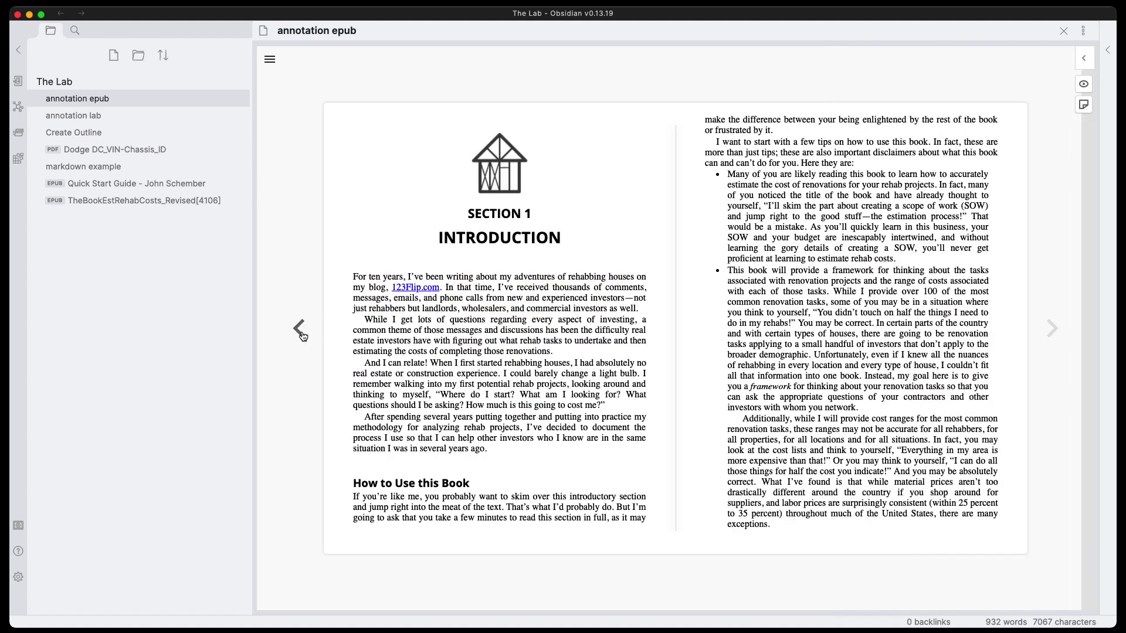
click(1059, 339)
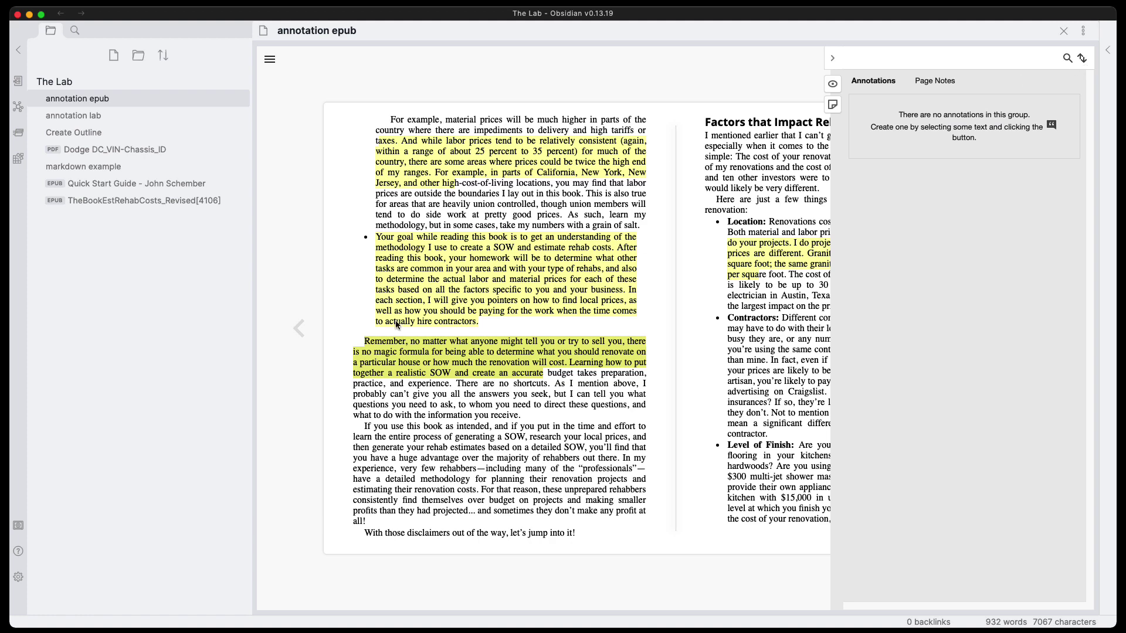
click(298, 328)
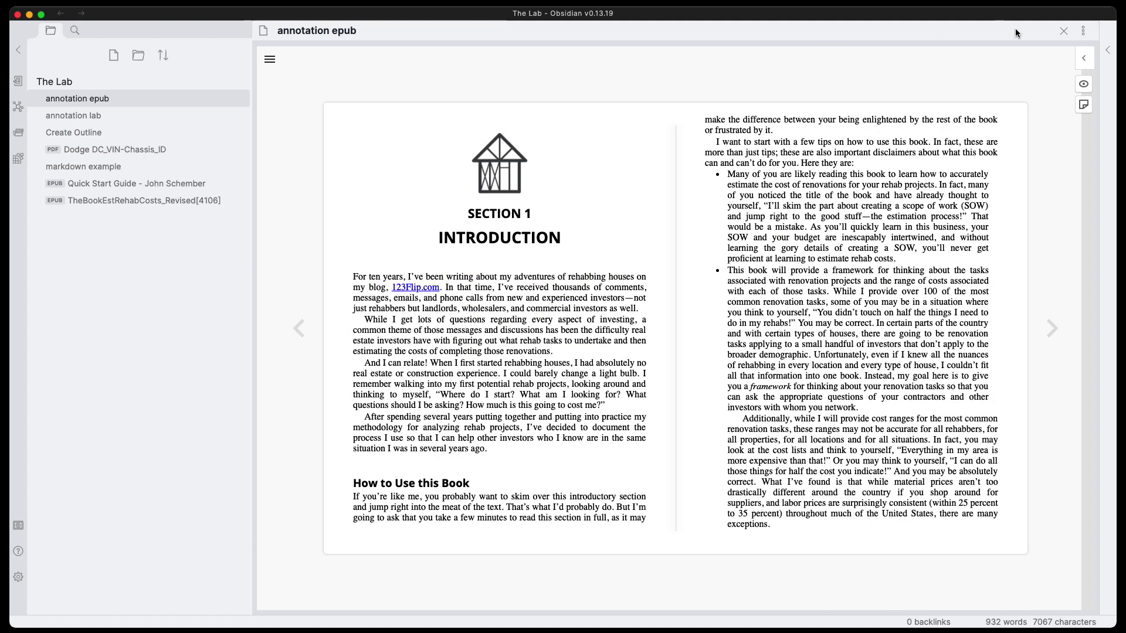
Close the annotation epub note, view annotation lab, then reopen annotation epub.
click(1064, 31)
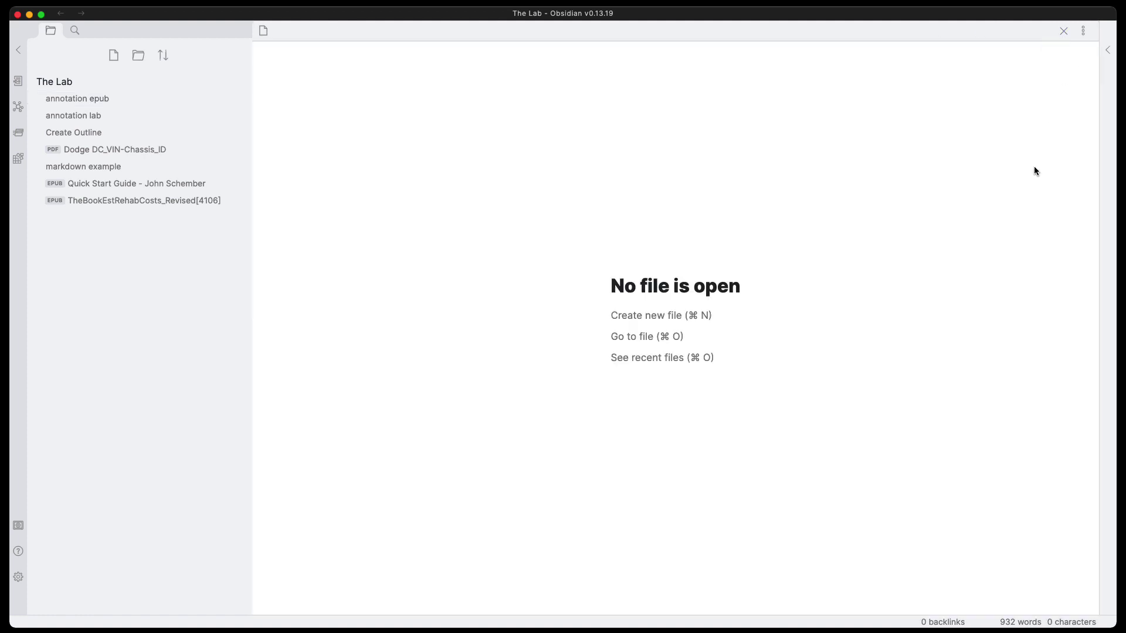
click(88, 121)
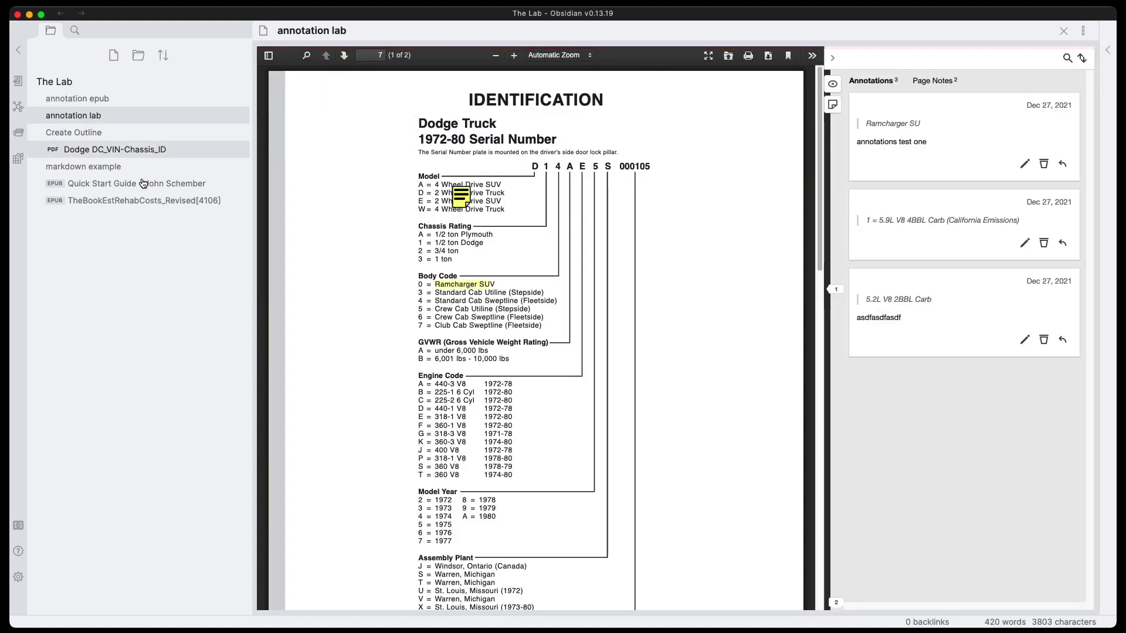
click(85, 103)
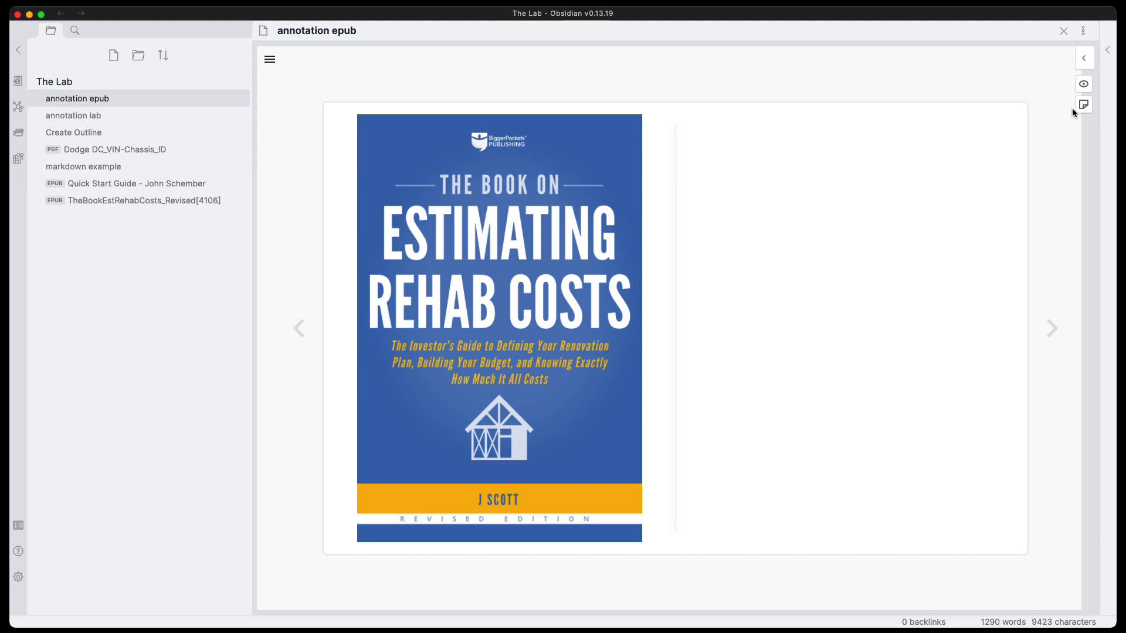
Page forward six times past the contents toward Section 1.
click(1053, 330)
click(1054, 330)
click(1053, 330)
click(1055, 332)
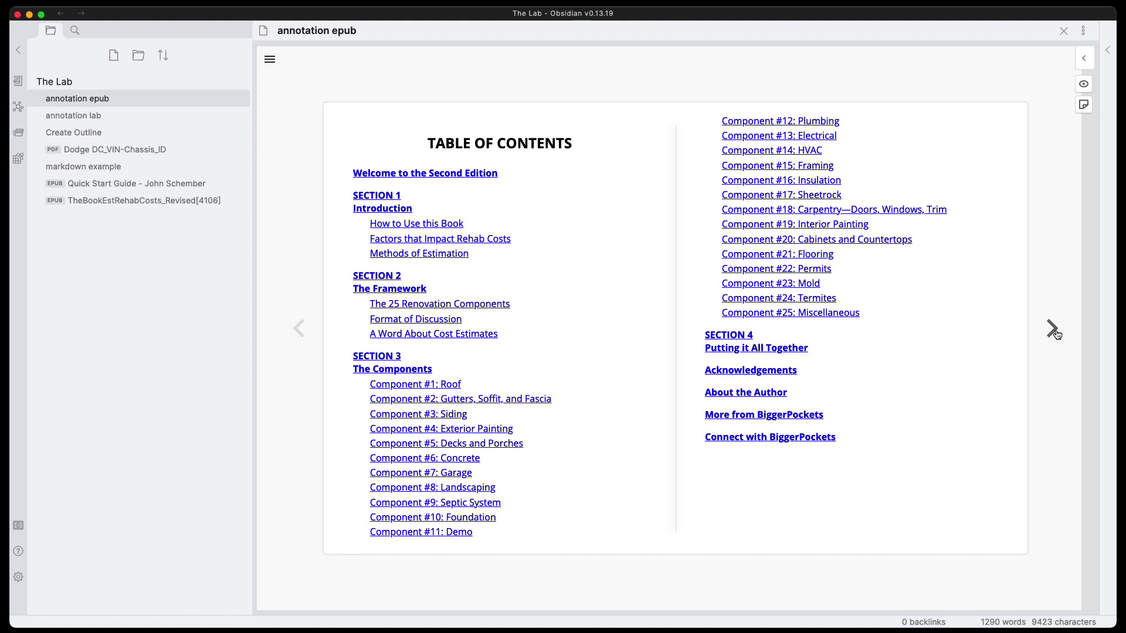
click(1055, 331)
click(1056, 332)
Advance to the Factors that Impact Rehab Costs spread and open the sidebar showing five annotations.
click(1055, 333)
click(1054, 330)
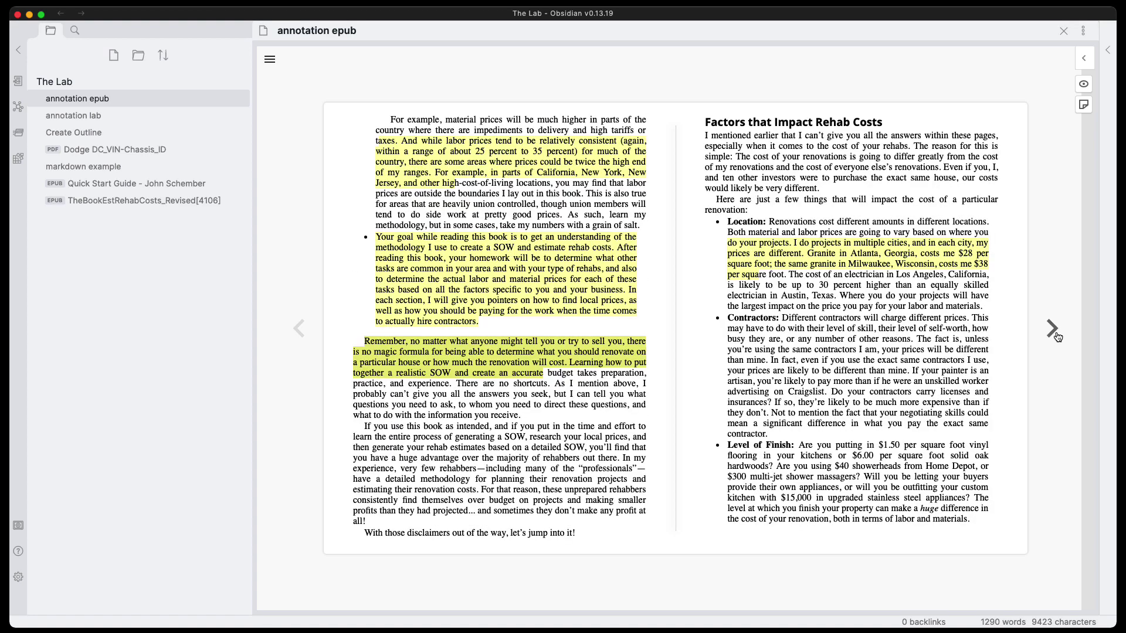
click(1084, 58)
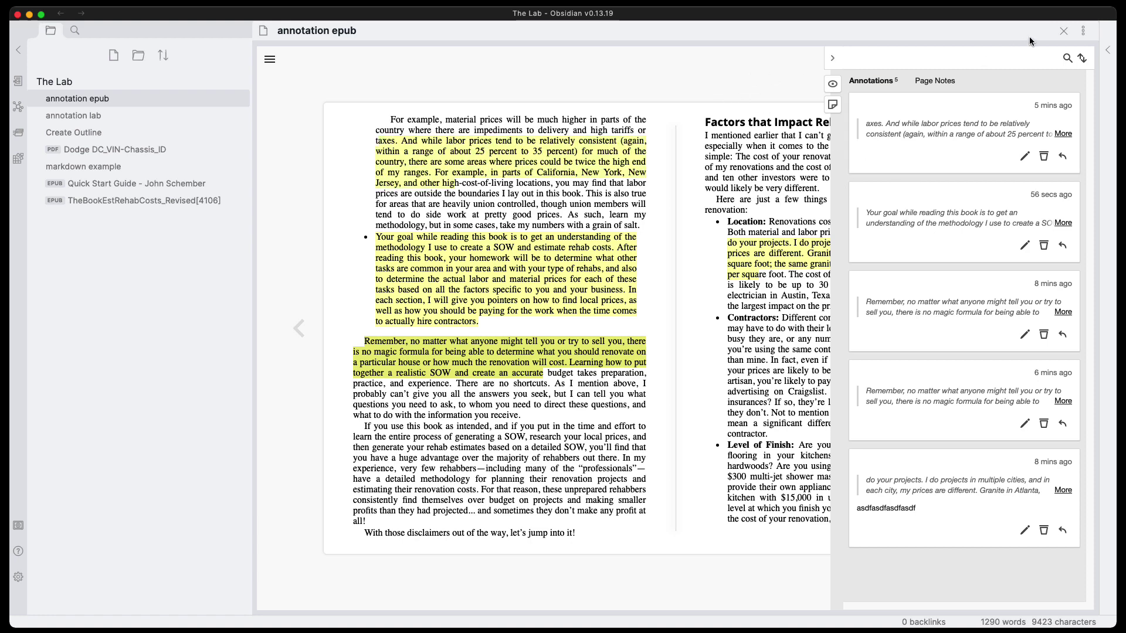
Hide the annotations panel and reopen the annotation epub note as raw markdown.
click(831, 58)
click(1083, 30)
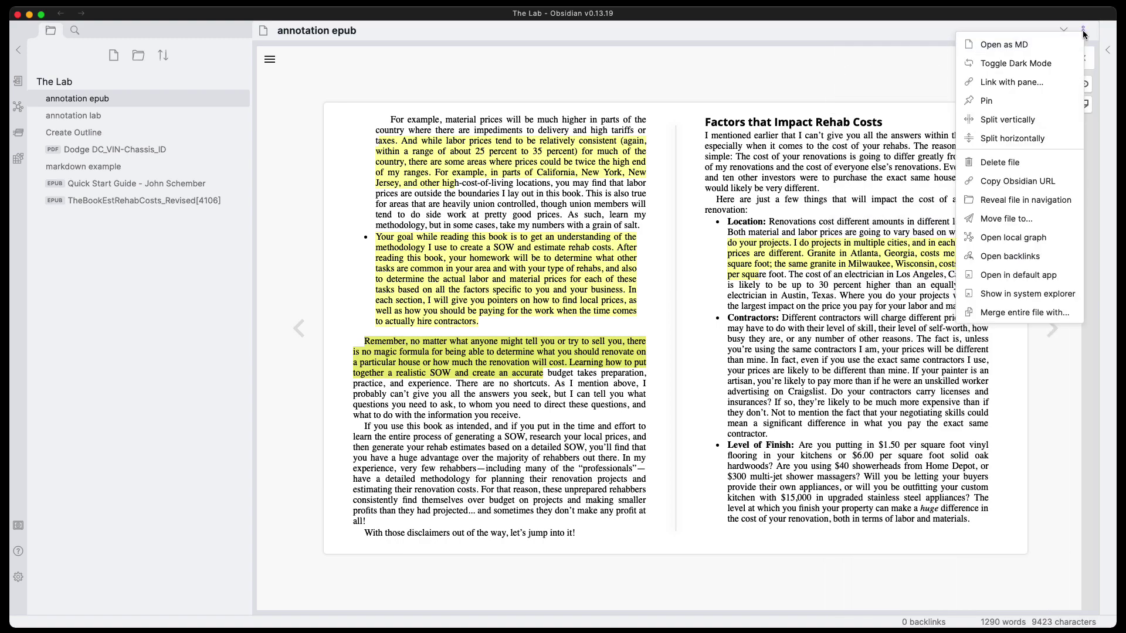
click(1003, 45)
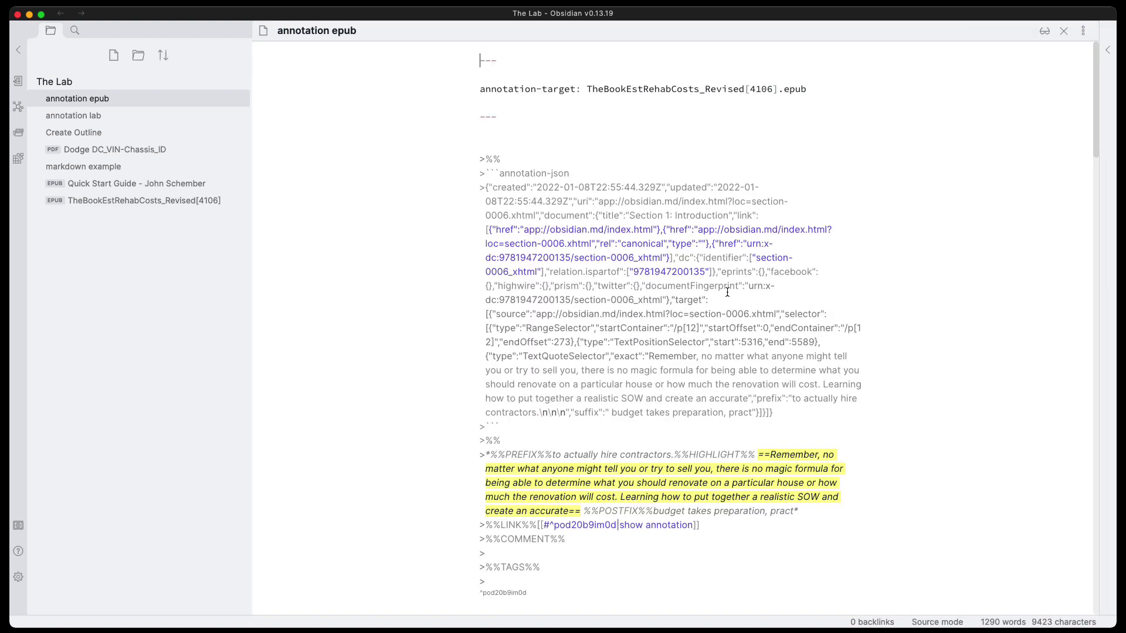
Scroll up and down through the raw markdown annotation blocks.
scroll(644, 264, down, 5)
scroll(561, 238, down, 10)
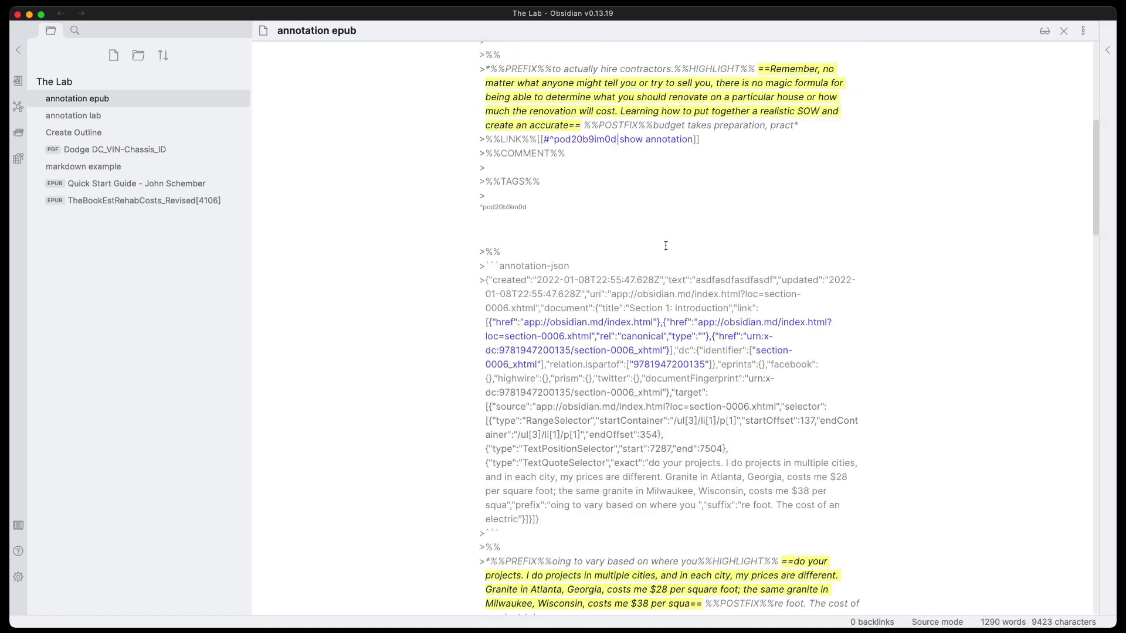
scroll(730, 145, up, 5)
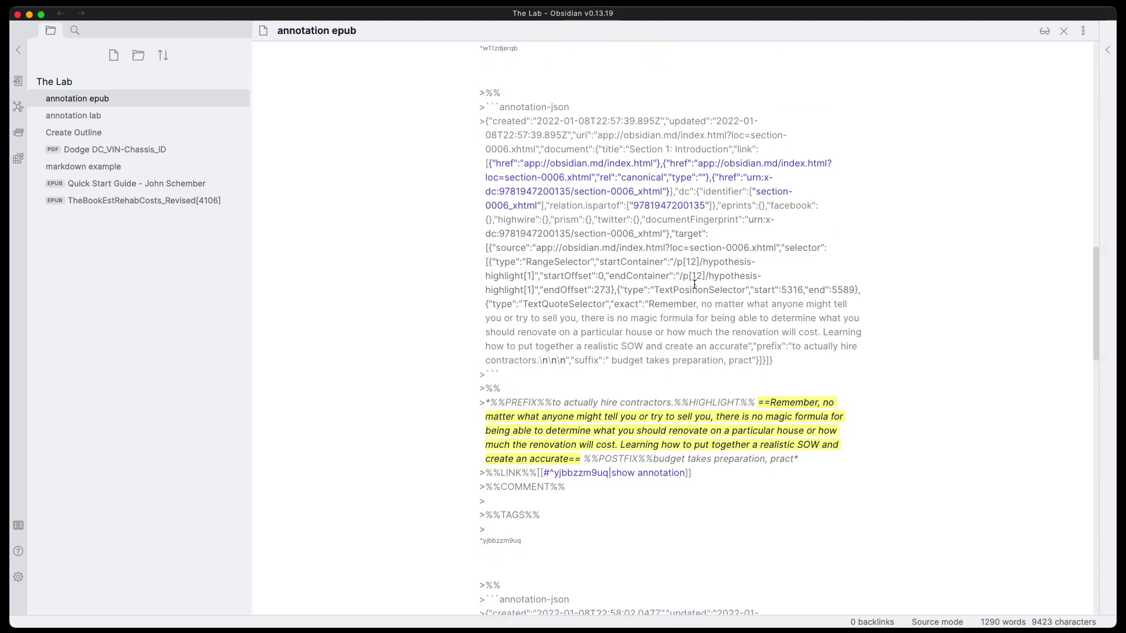
scroll(690, 276, up, 10)
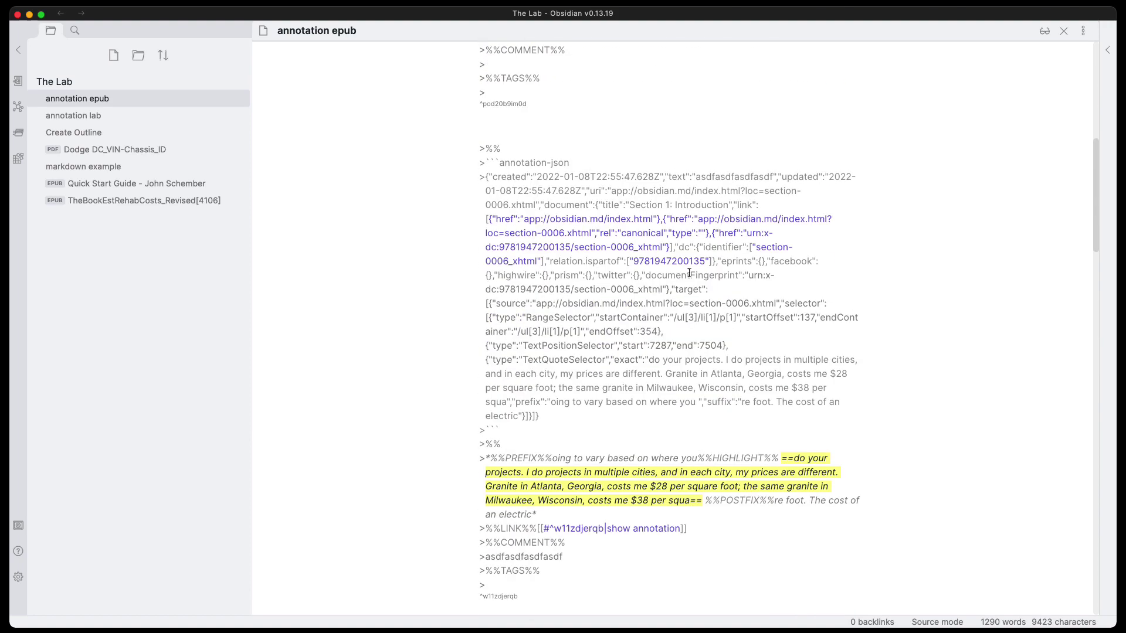
scroll(696, 246, down, 3)
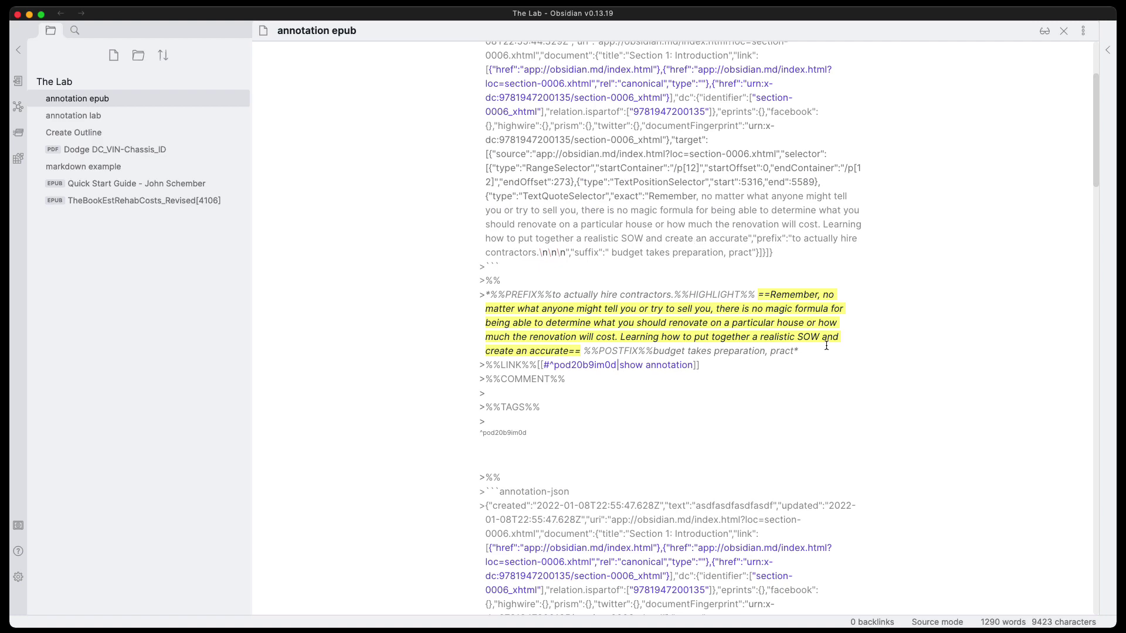
scroll(1048, 92, up, 3)
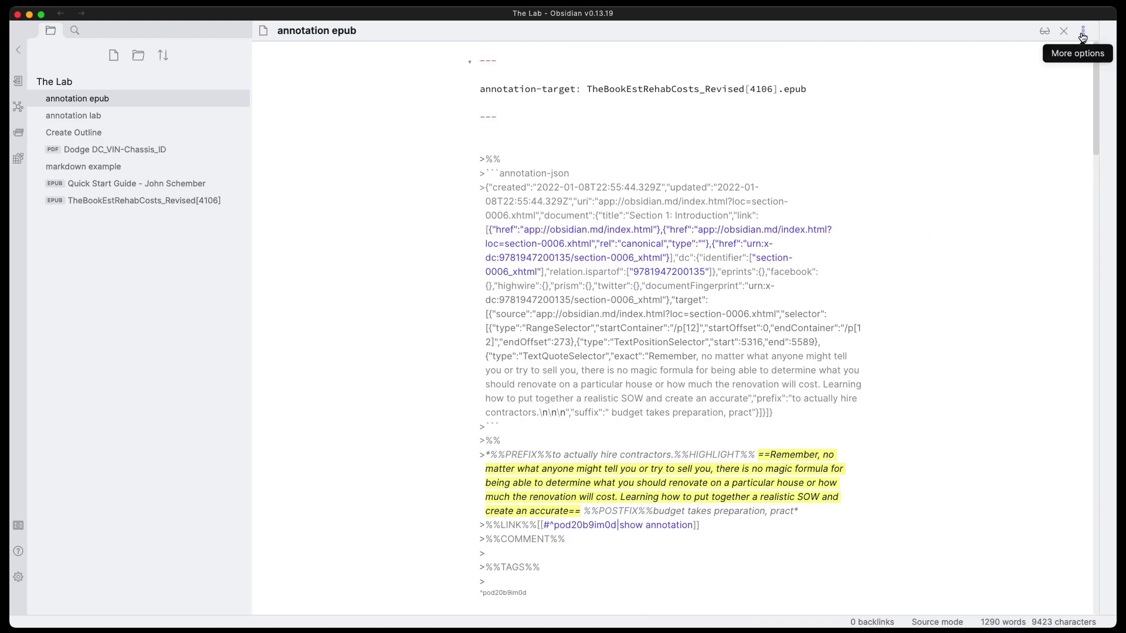
click(1083, 30)
Return to the EPUB reader, page to the Factors that Impact Rehab Costs spread, and show its five annotations.
click(1008, 49)
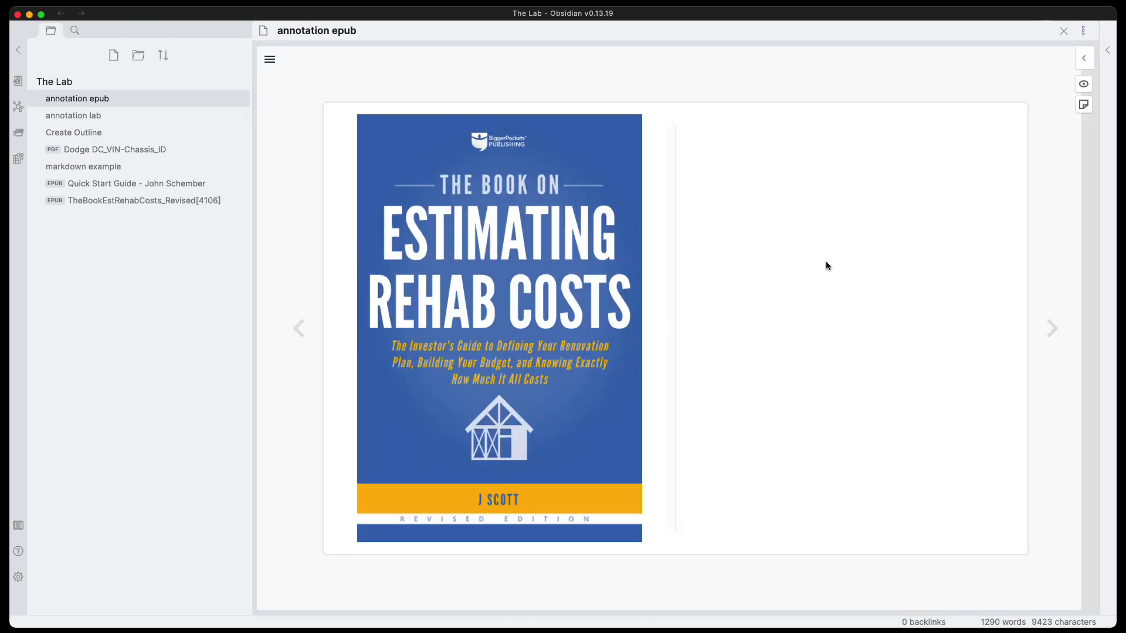
click(1051, 329)
click(1051, 330)
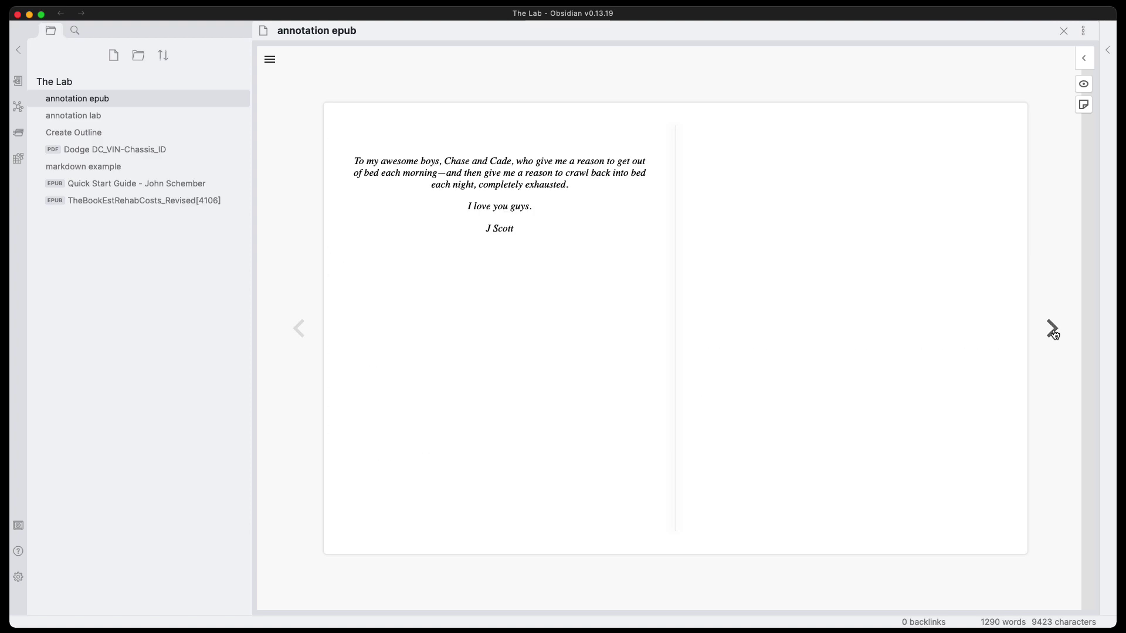
click(1052, 331)
click(1052, 332)
click(1052, 332)
click(1053, 332)
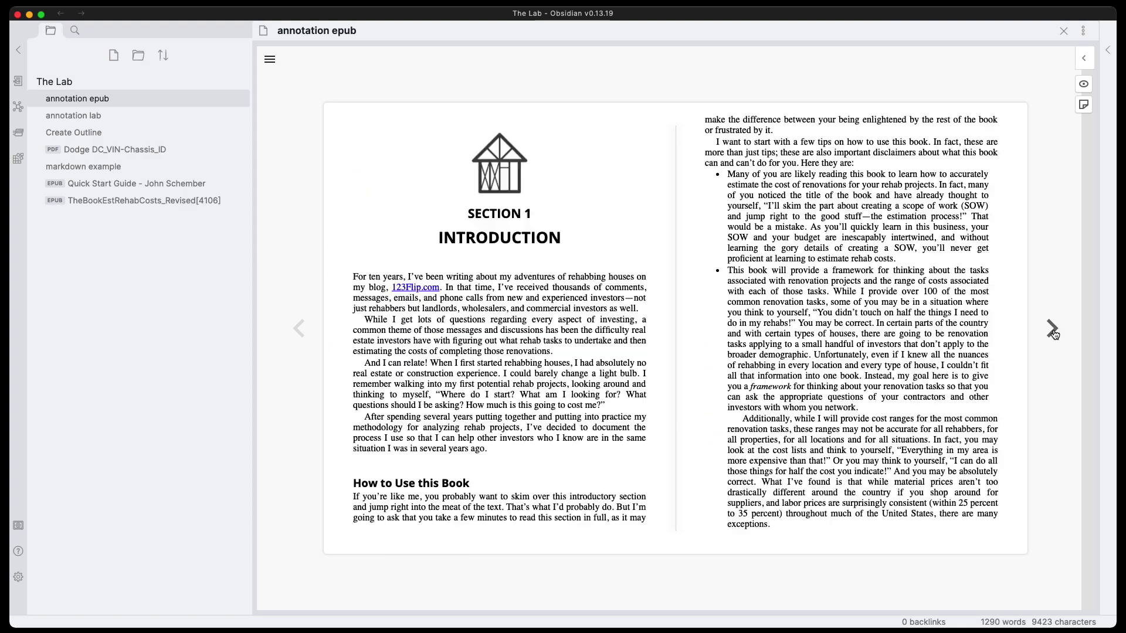
click(1053, 332)
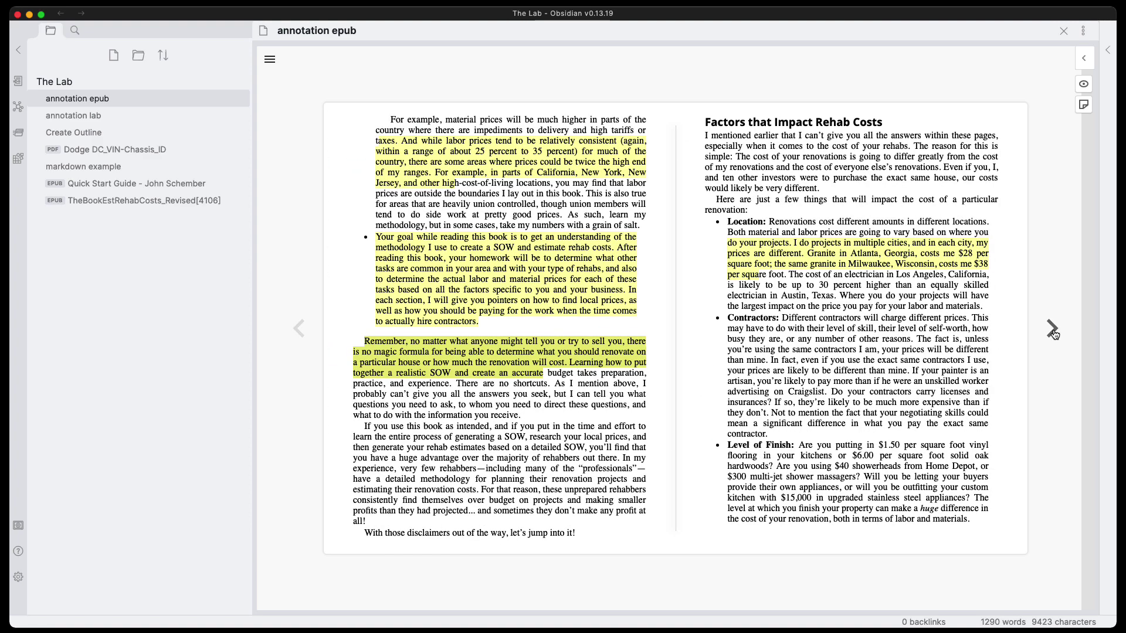
click(1084, 58)
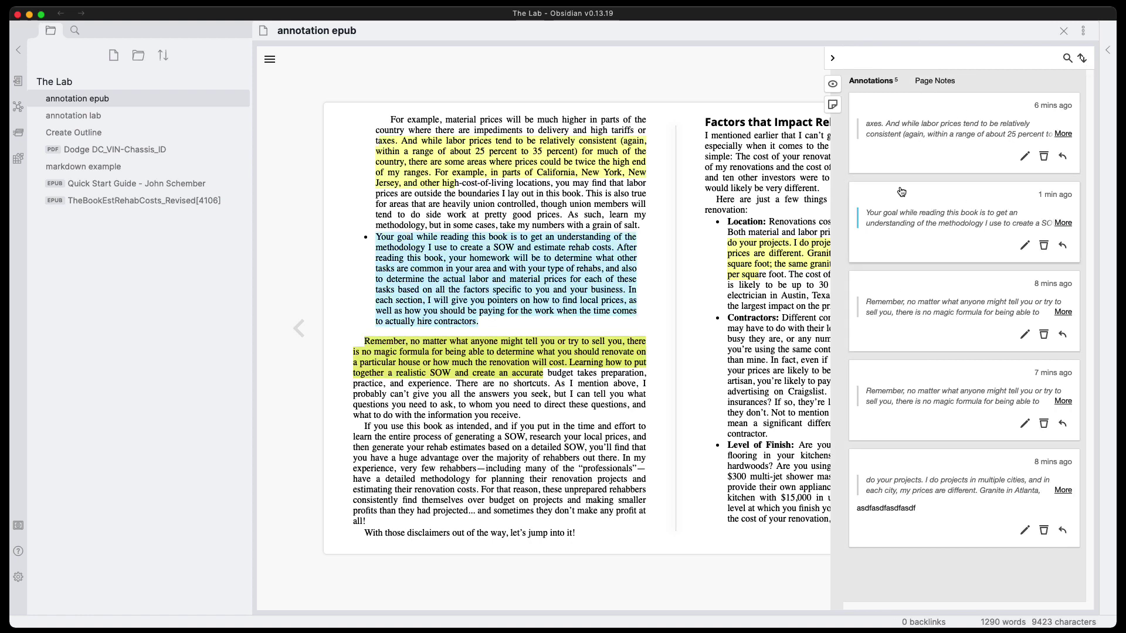